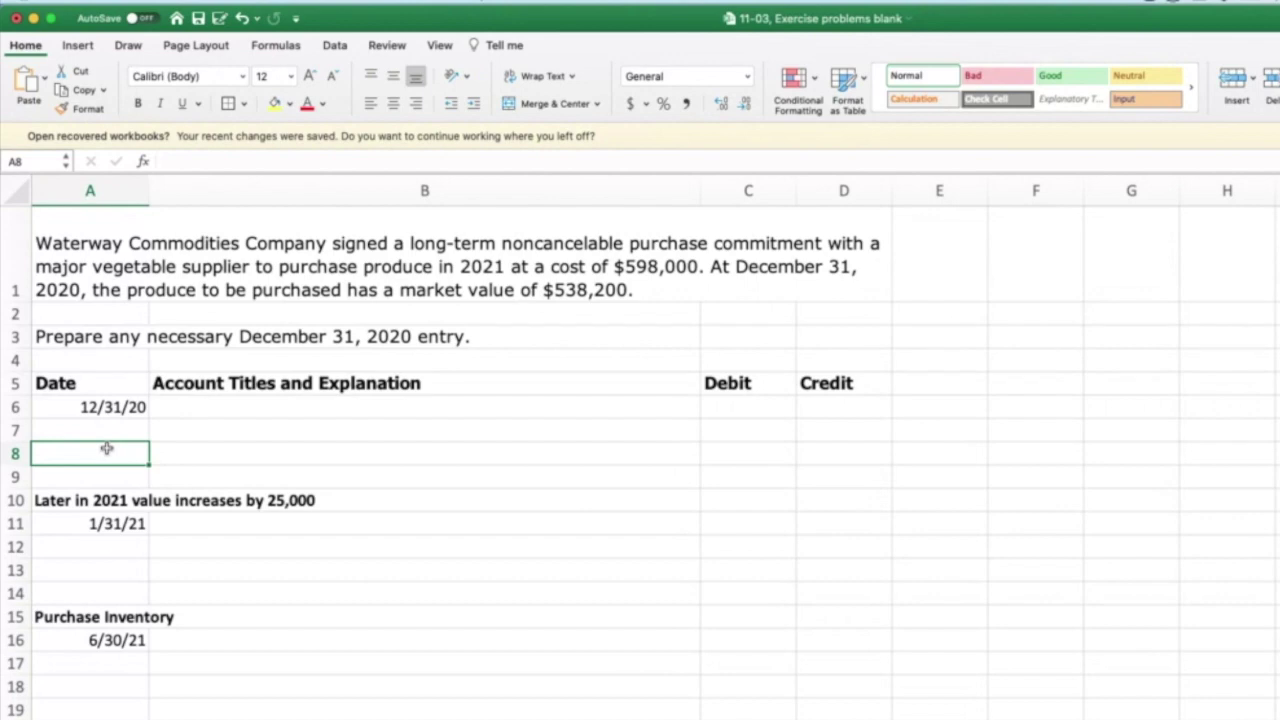
Enter "Dr. Unrealized holding gain or loss on purchase commitments" as the first account title of the 12/31/20 entry.
left_click(113, 415)
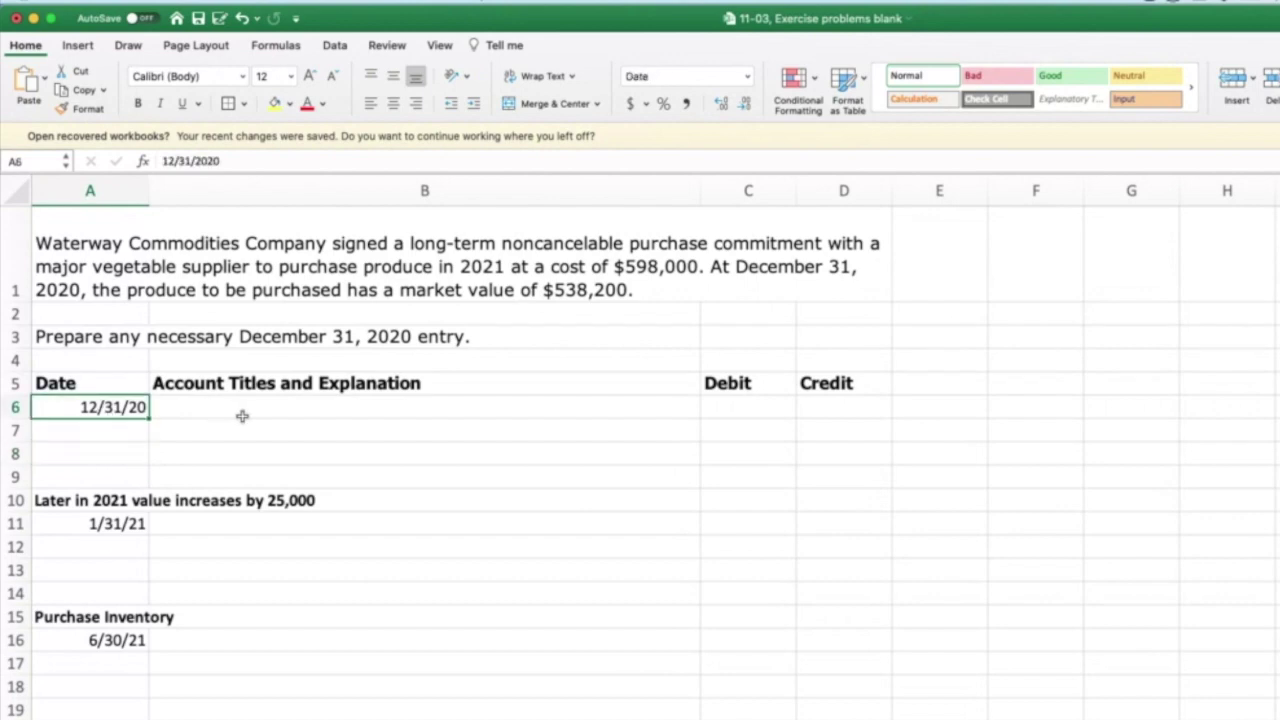
left_click(261, 413)
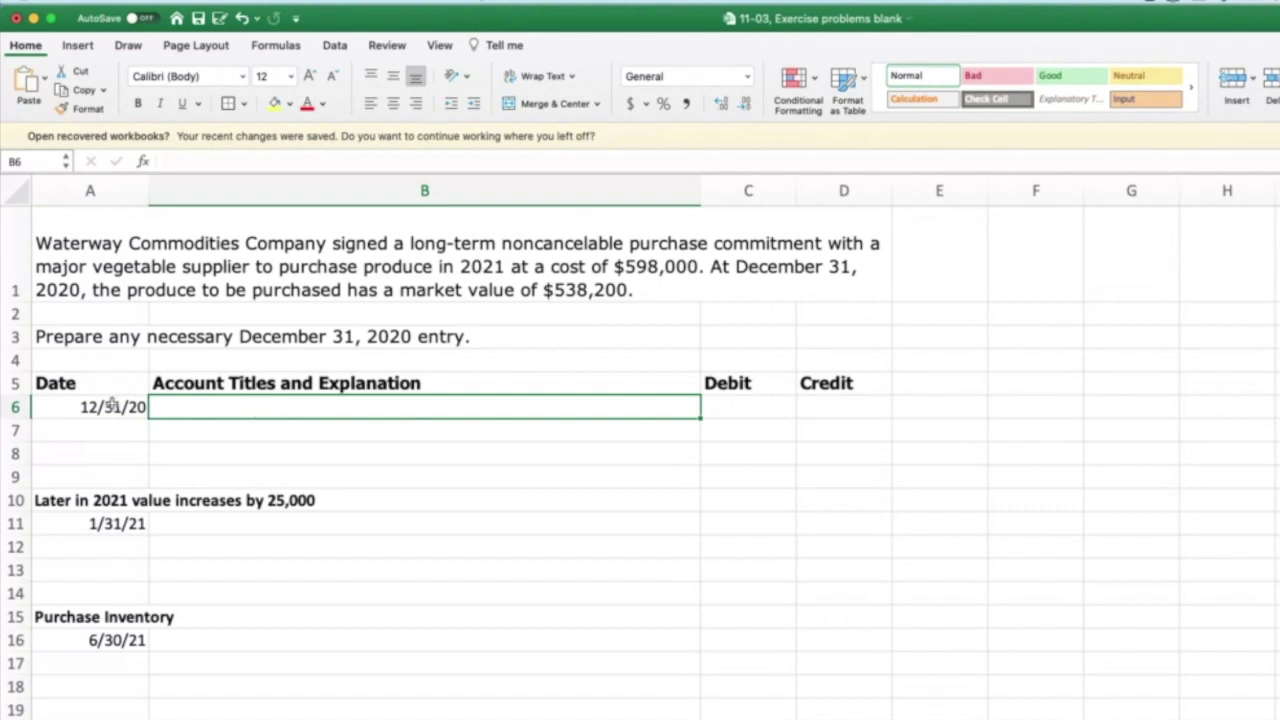
key("super+Tab")
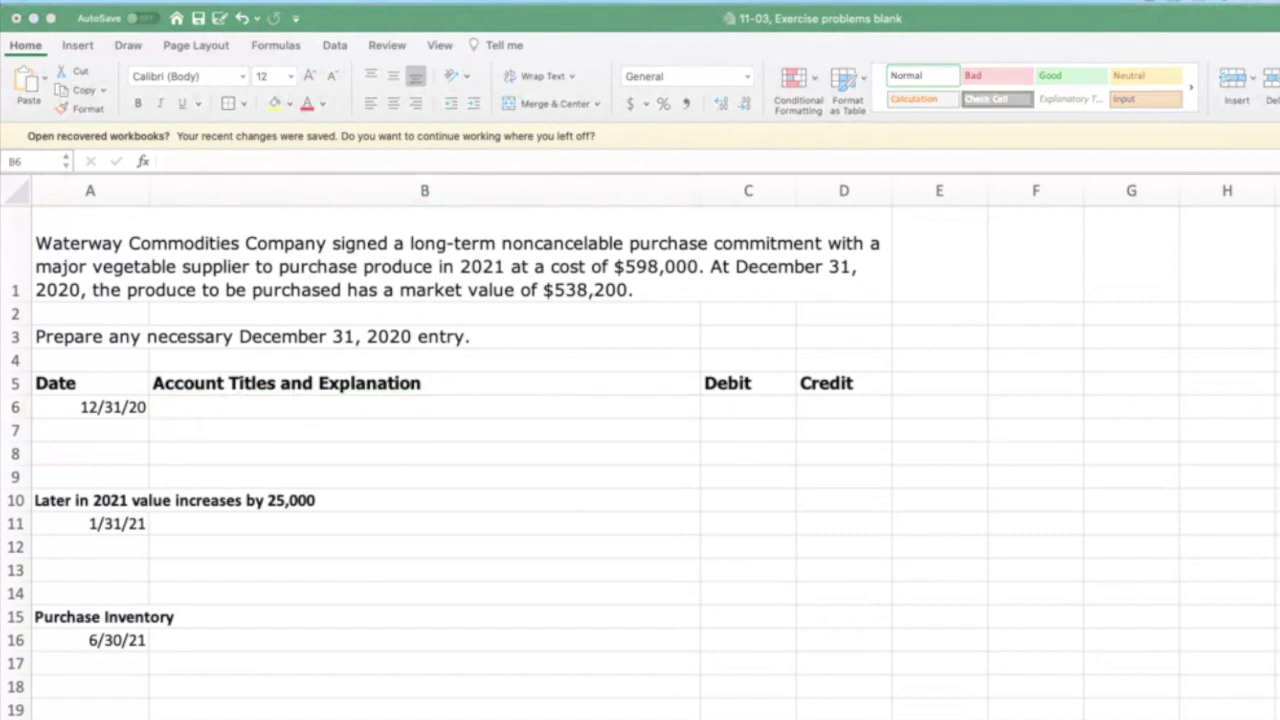
left_click(354, 410)
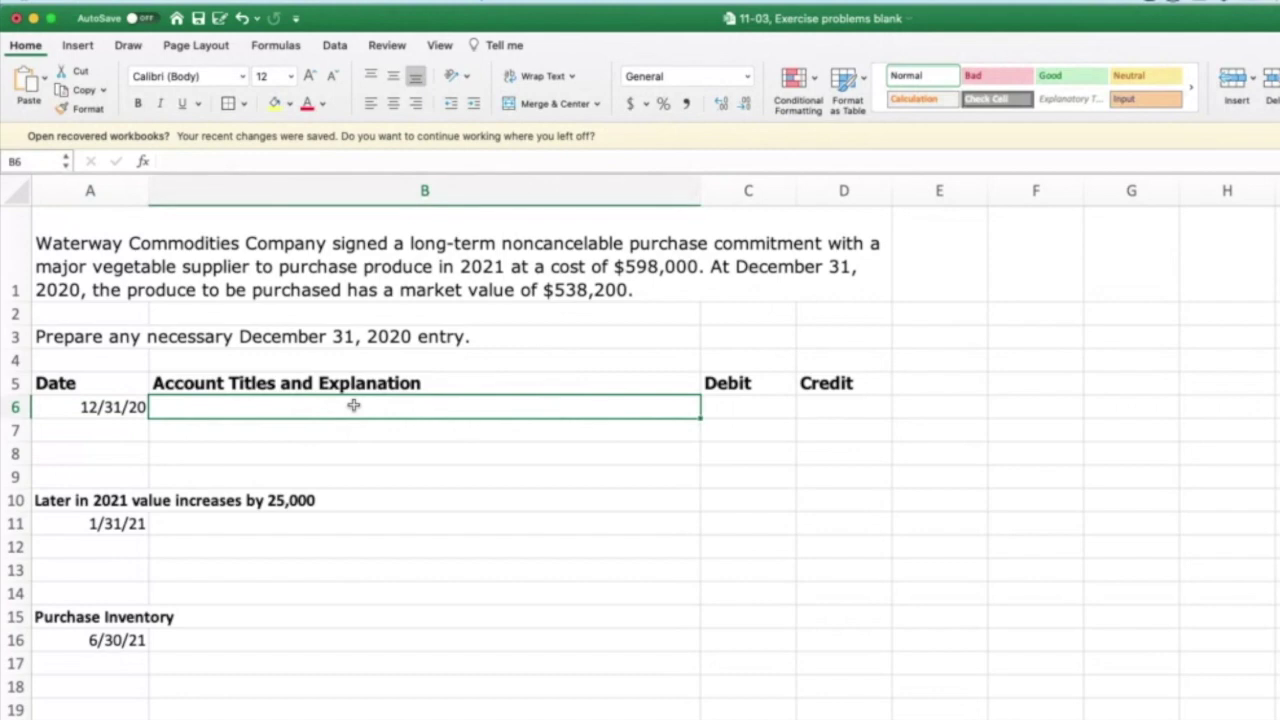
type("Dr. IU")
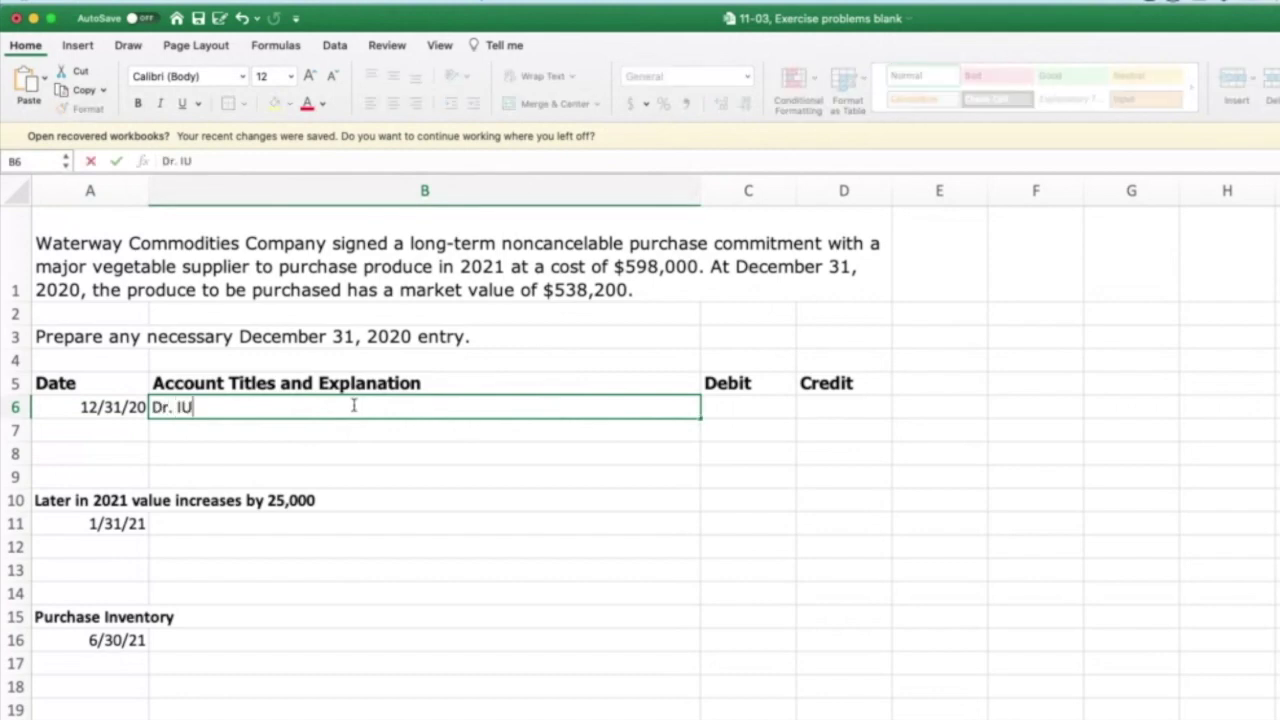
type("mre")
key("BackSpace")
key("BackSpace")
key("BackSpace")
key("BackSpace")
key("BackSpace")
type("Unrealized holding gain/")
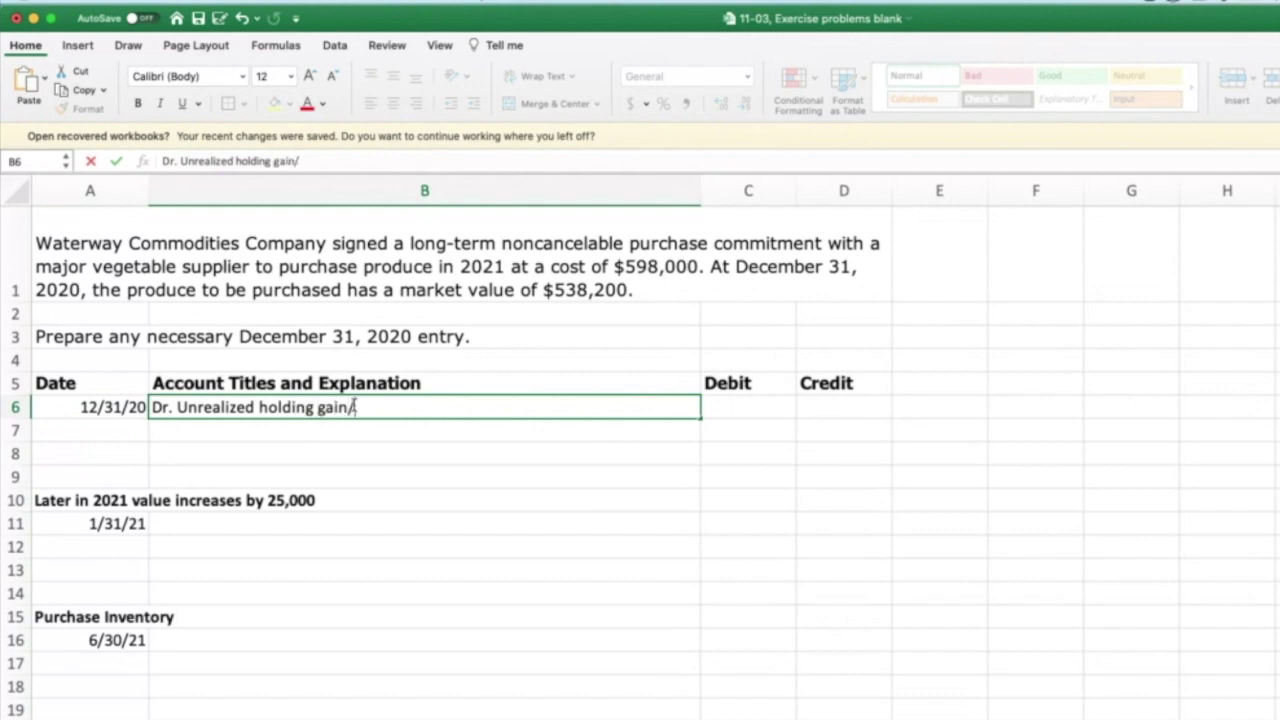
key("BackSpace")
type("or loss on purchase comi")
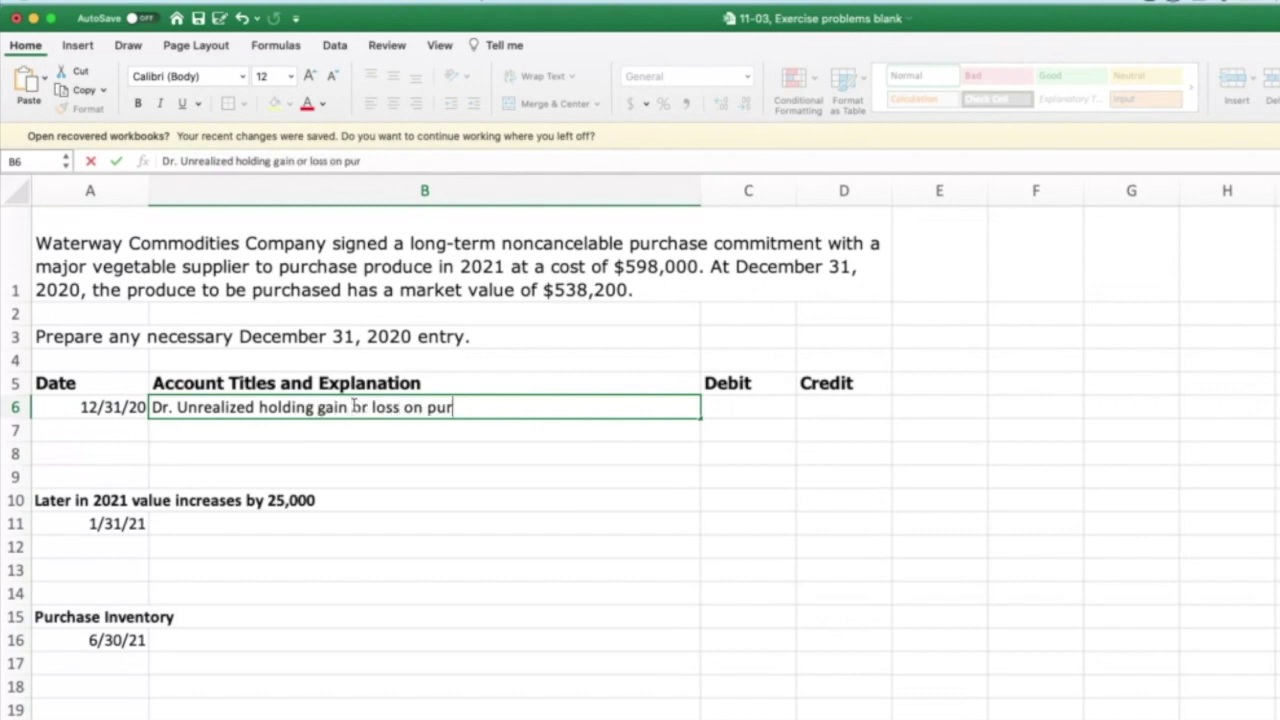
key("BackSpace")
type("mitmeents")
key("BackSpace")
key("BackSpace")
key("BackSpace")
key("BackSpace")
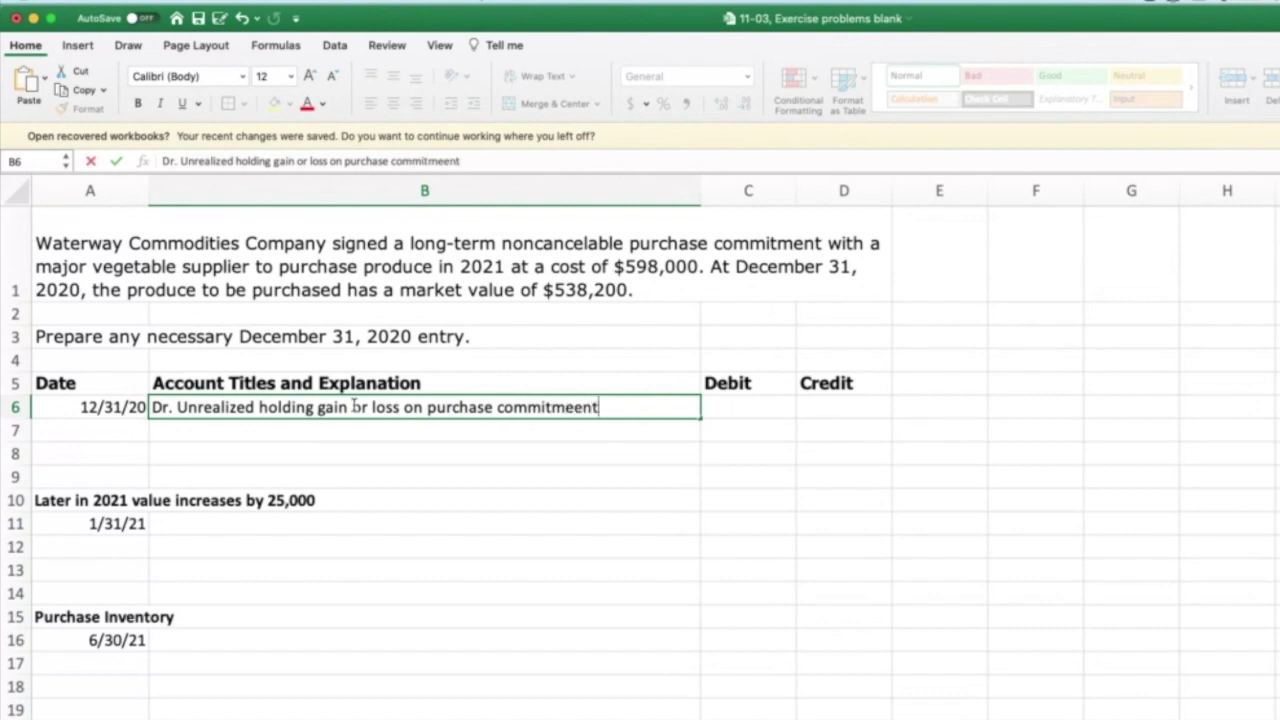
type("nts")
key("Tab")
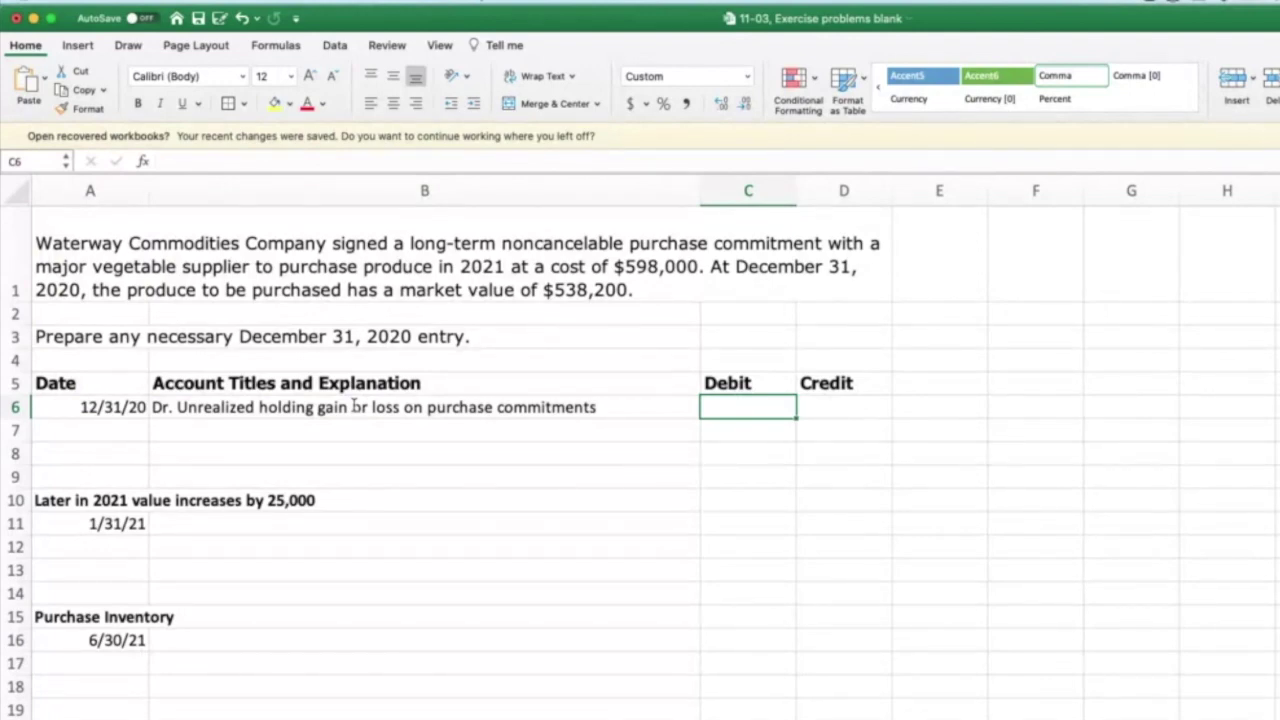
Enter the debit in C6 as a formula subtracting the 538200 market value from the 598000 cost.
type("=598000-538000")
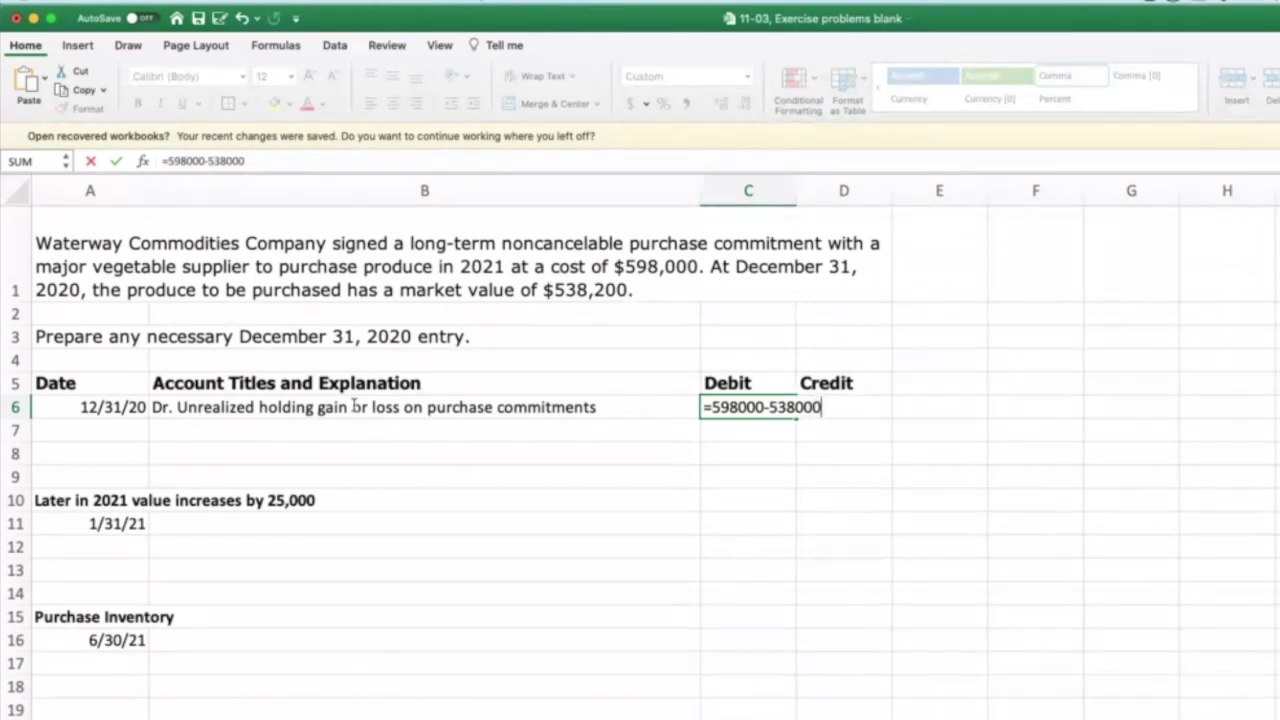
key("Return")
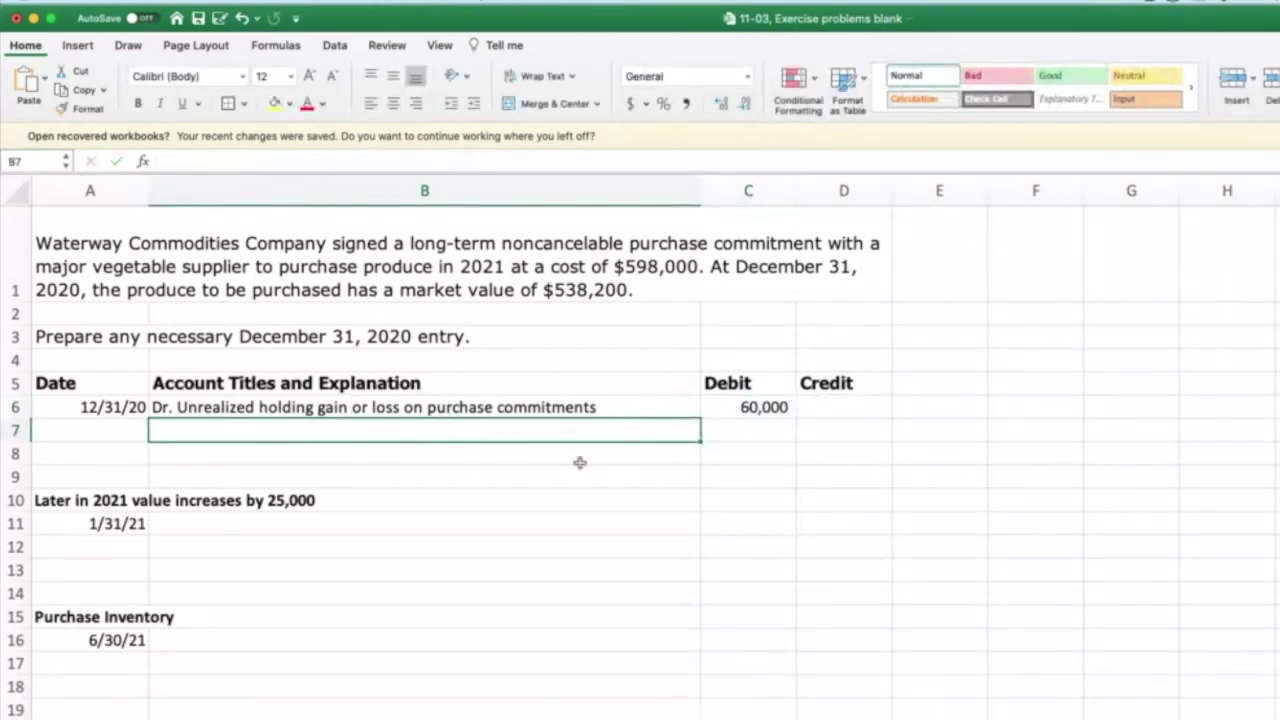
left_click(785, 410)
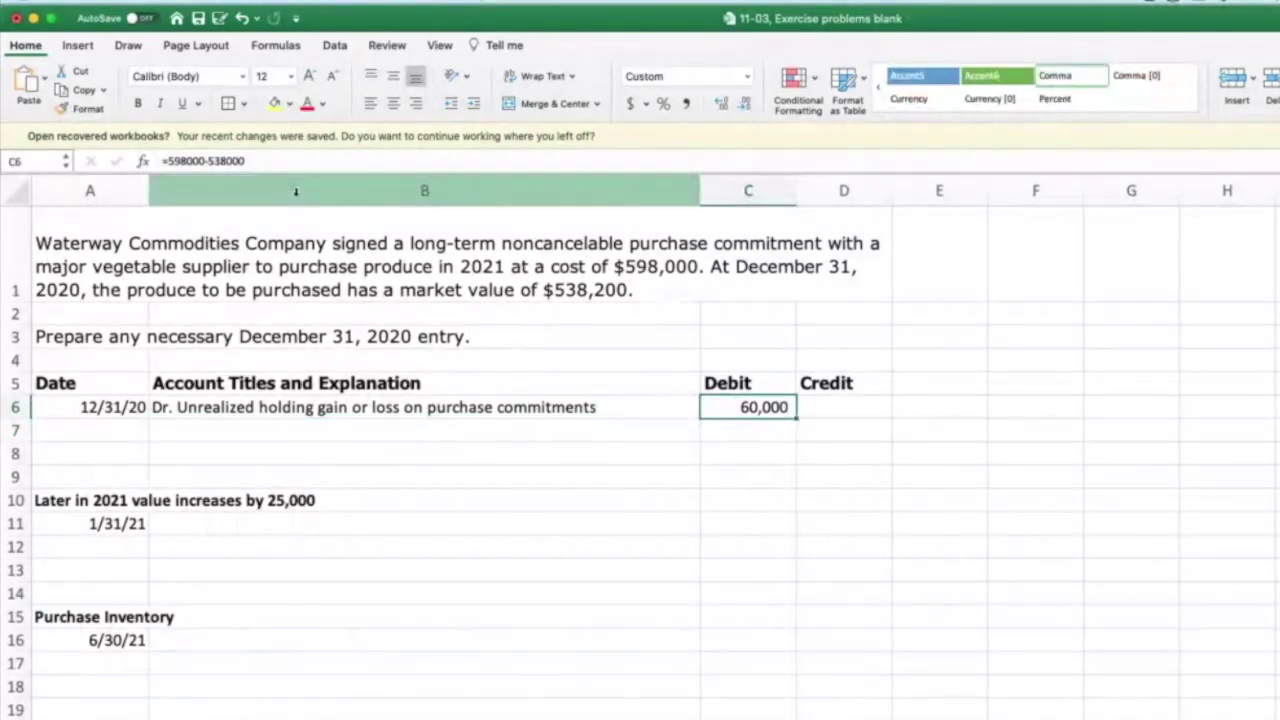
left_click(229, 160)
key("Delete")
type("2")
key("Return")
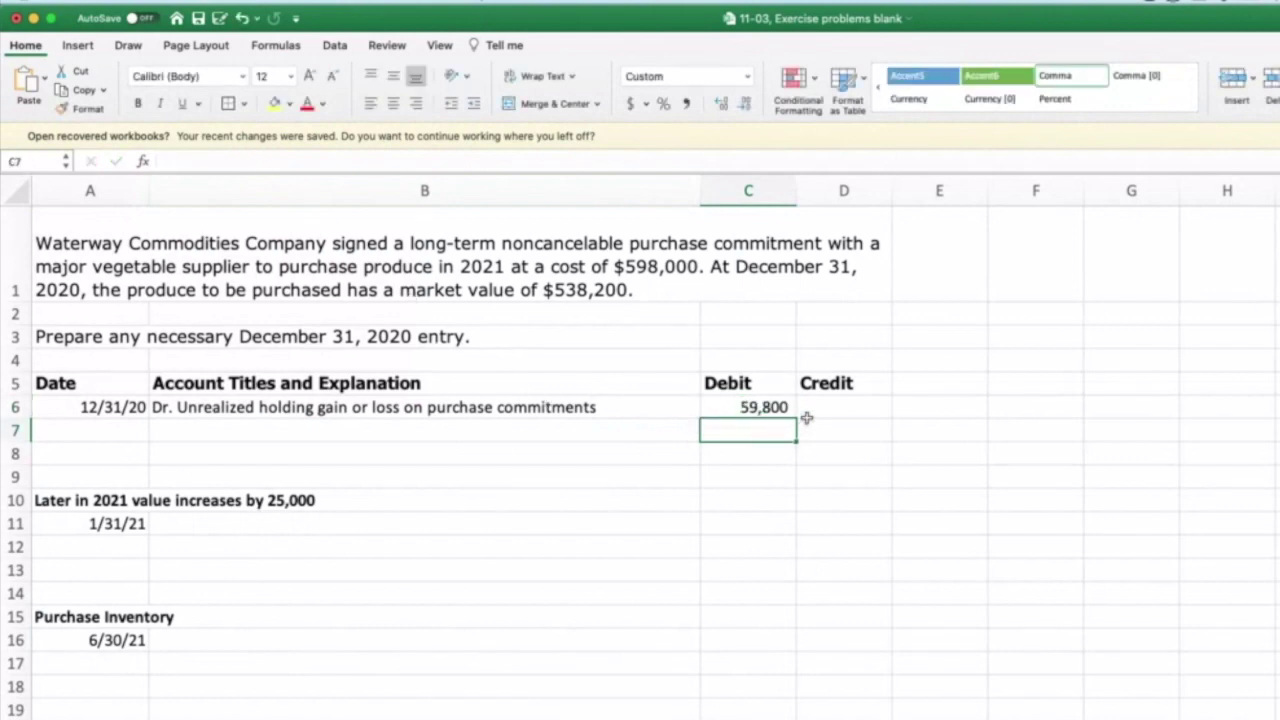
Enter the indented title "Cr. Estimated liability on purchase commitments" in B7, below the debit account.
left_click(216, 429)
type("C")
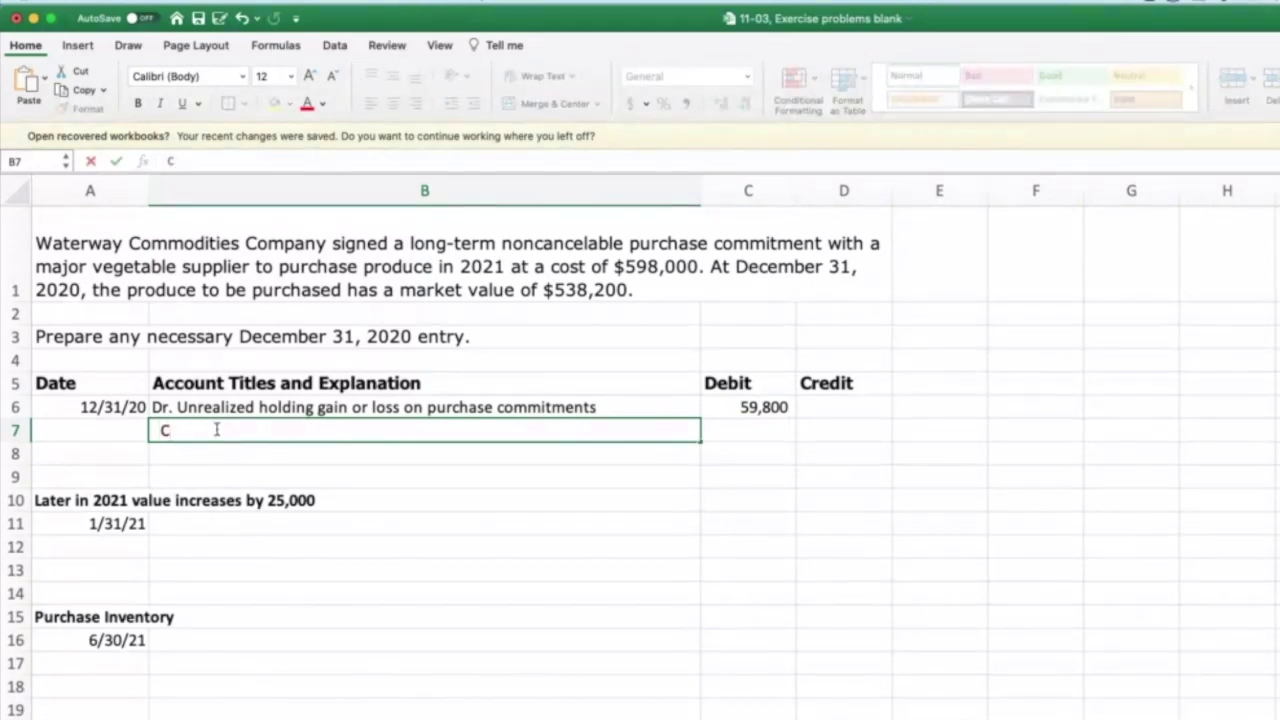
type("r. Estimated liabil")
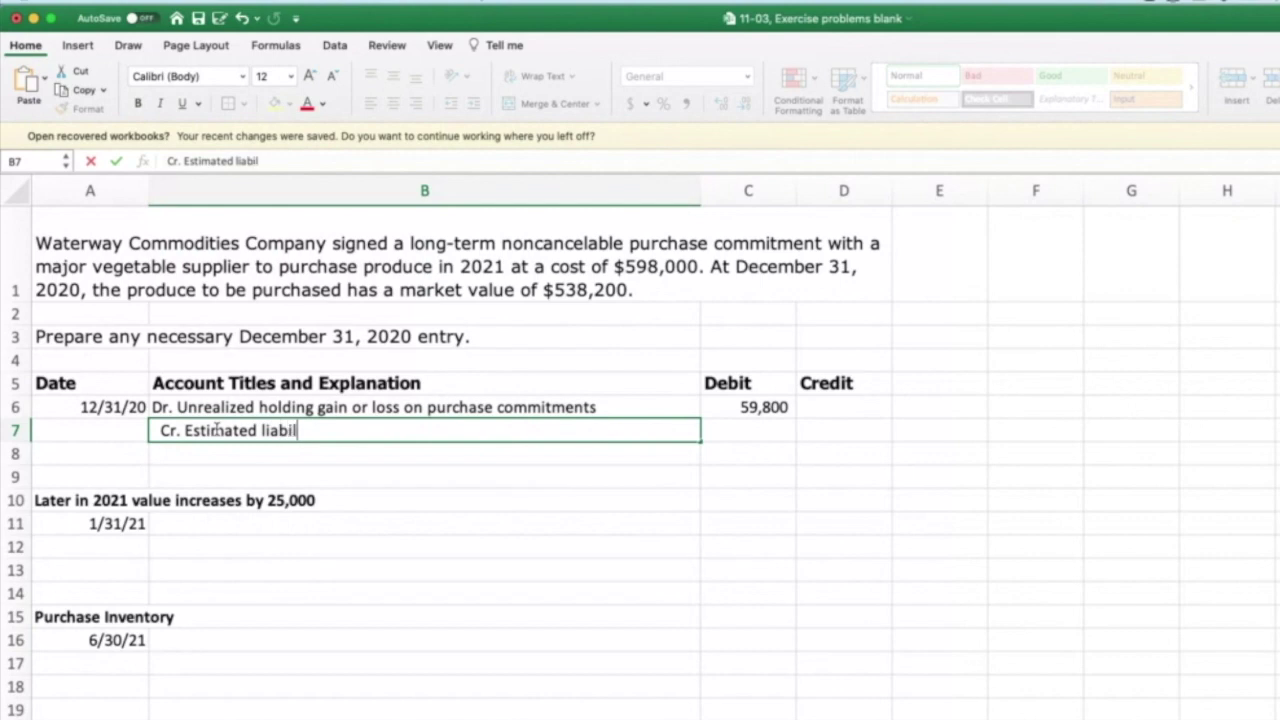
type("ity on urchi")
key("BackSpace")
key("BackSpace")
key("BackSpace")
key("BackSpace")
key("BackSpace")
type("purchase ")
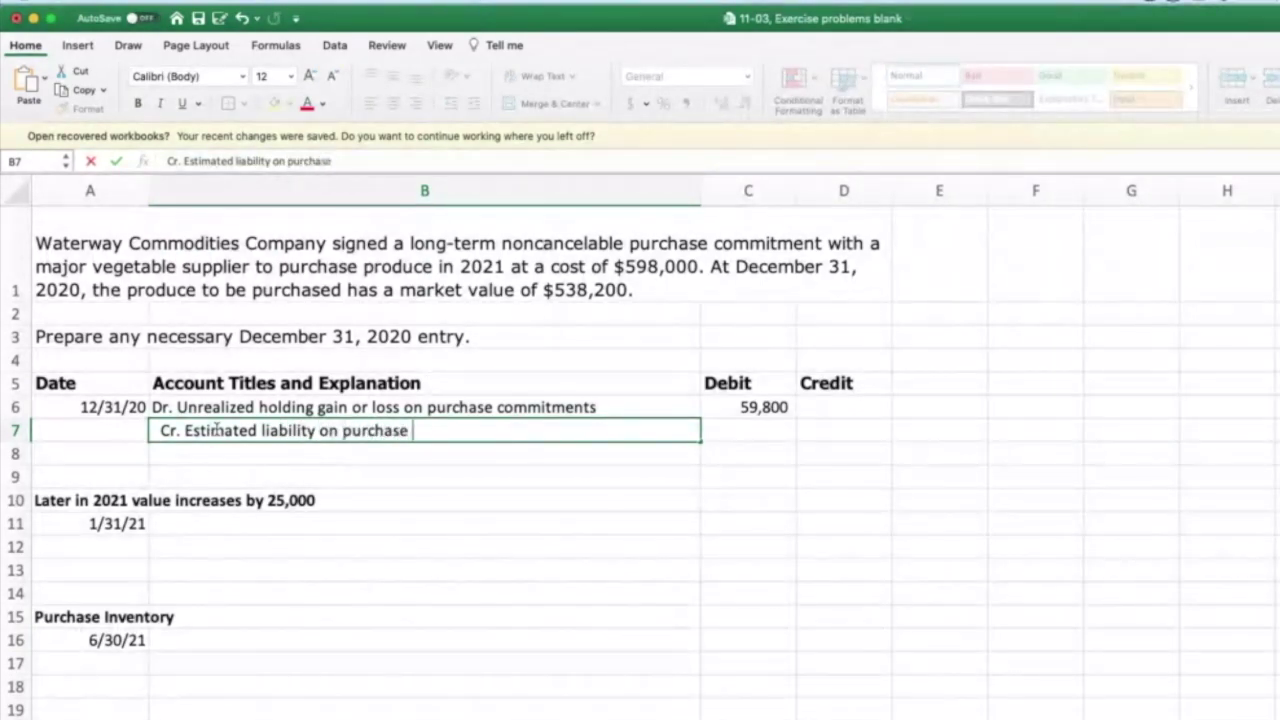
type("commitments")
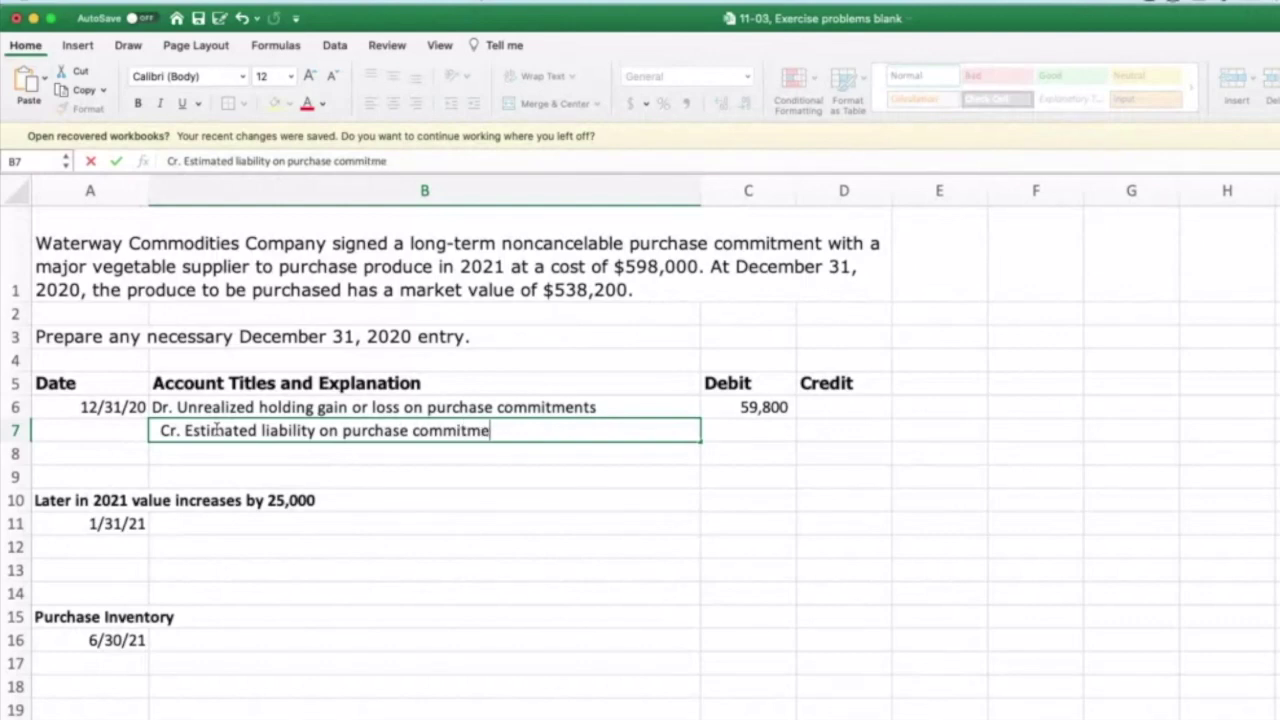
Enter 59,800 as the credit amount for the estimated liability in row 7.
key("Tab")
key("Tab")
type("59,800")
key("Return")
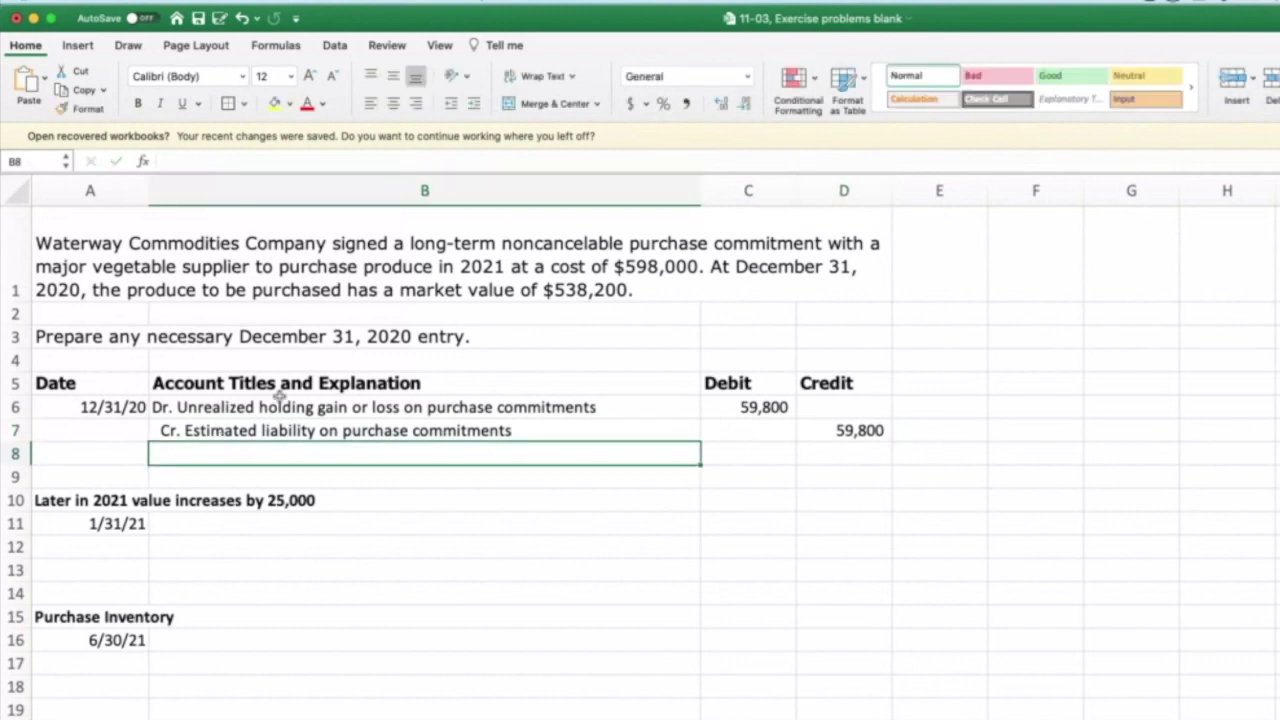
left_click_drag(83, 408, 866, 435)
left_click(510, 568)
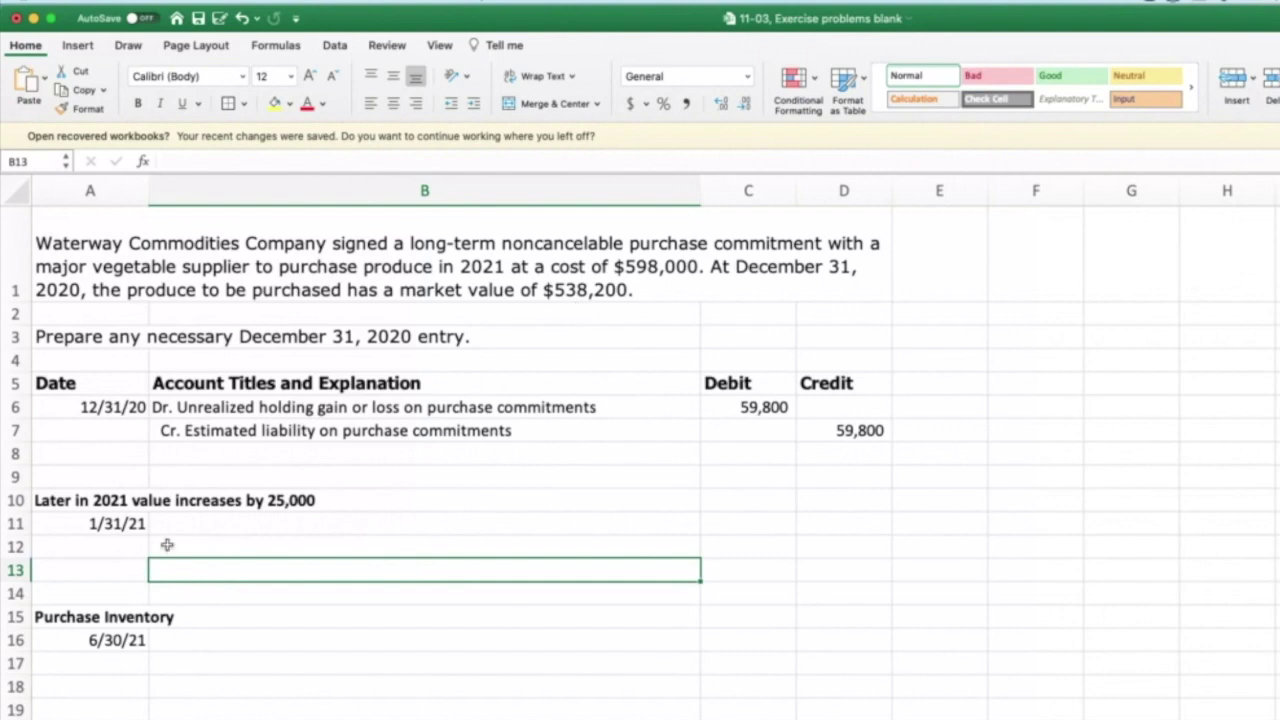
left_click(209, 527)
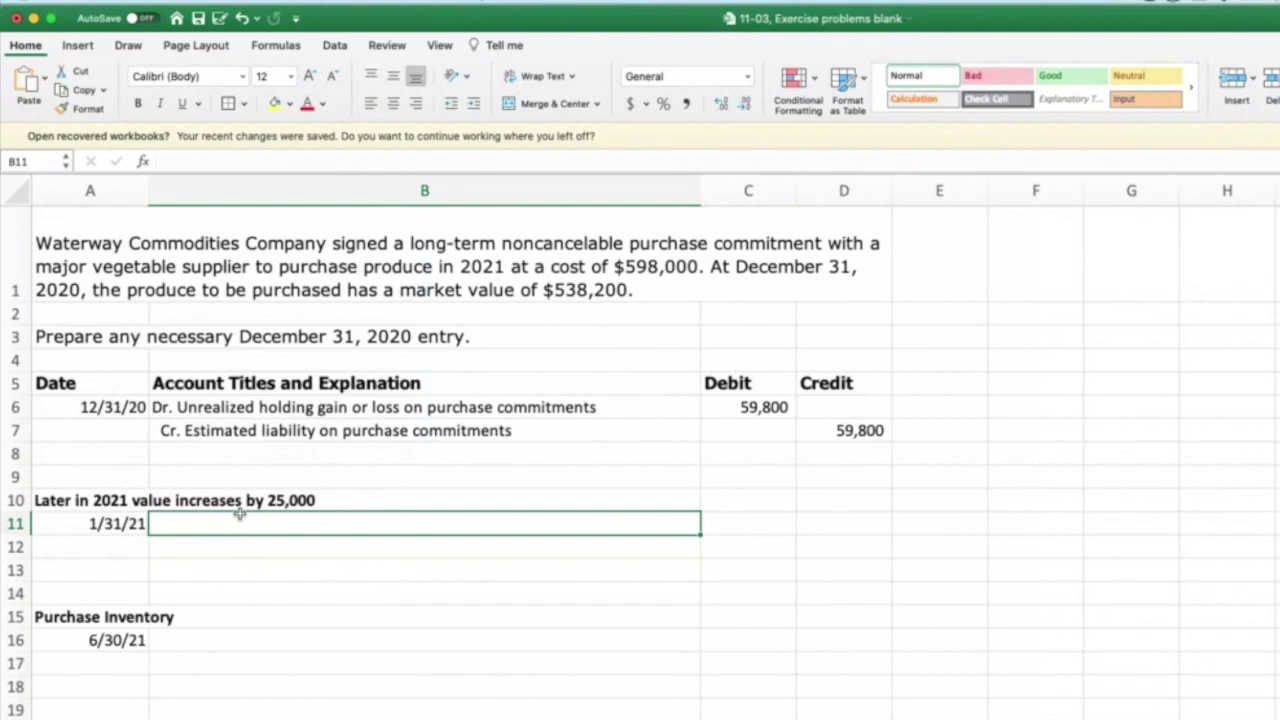
Copy the estimated liability title from B7 to B11 for the 1/31/21 entry and change its prefix to "Dr.".
left_click(262, 432)
key("super+c")
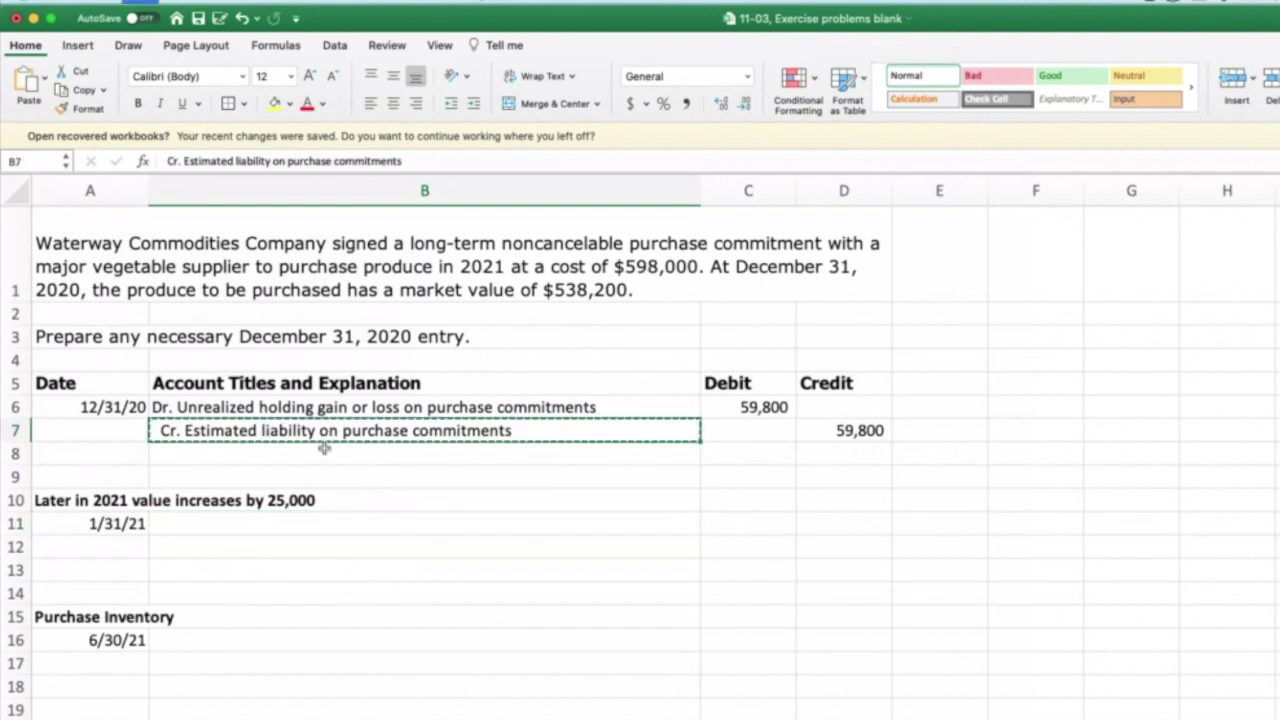
left_click(236, 529)
key("super+v")
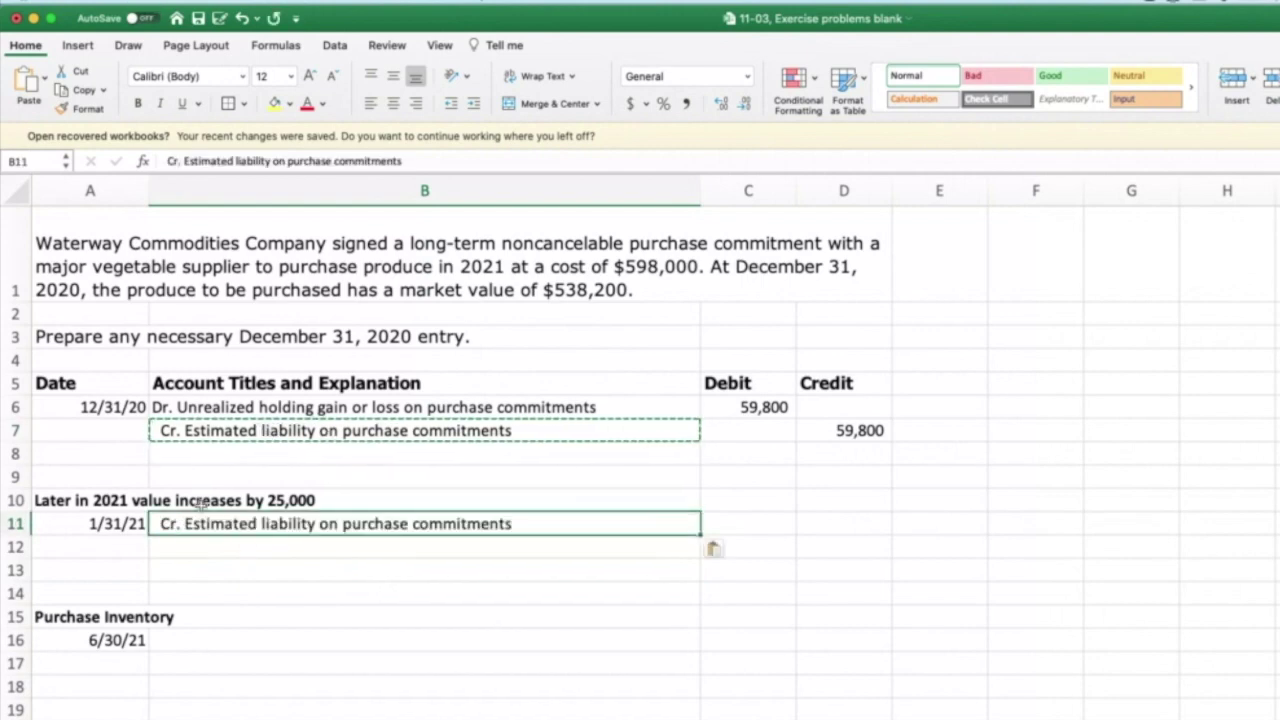
left_click_drag(183, 161, 127, 160)
type("Dr.")
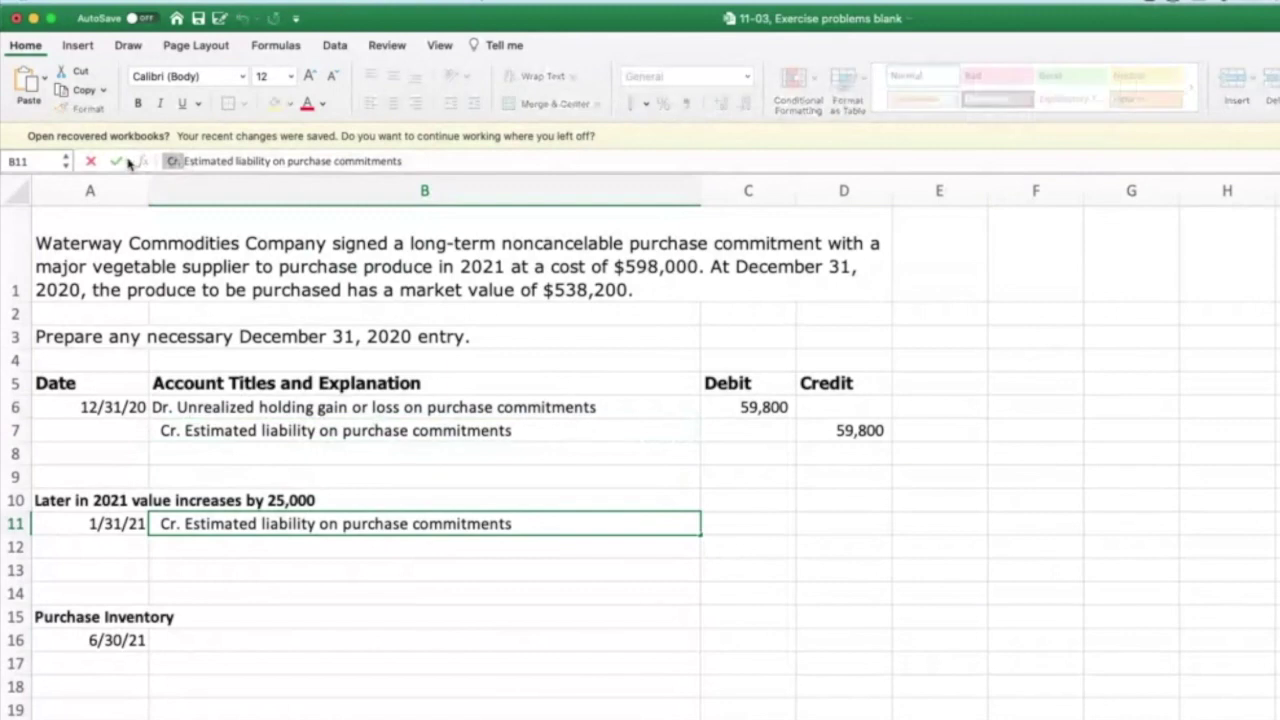
key("Return")
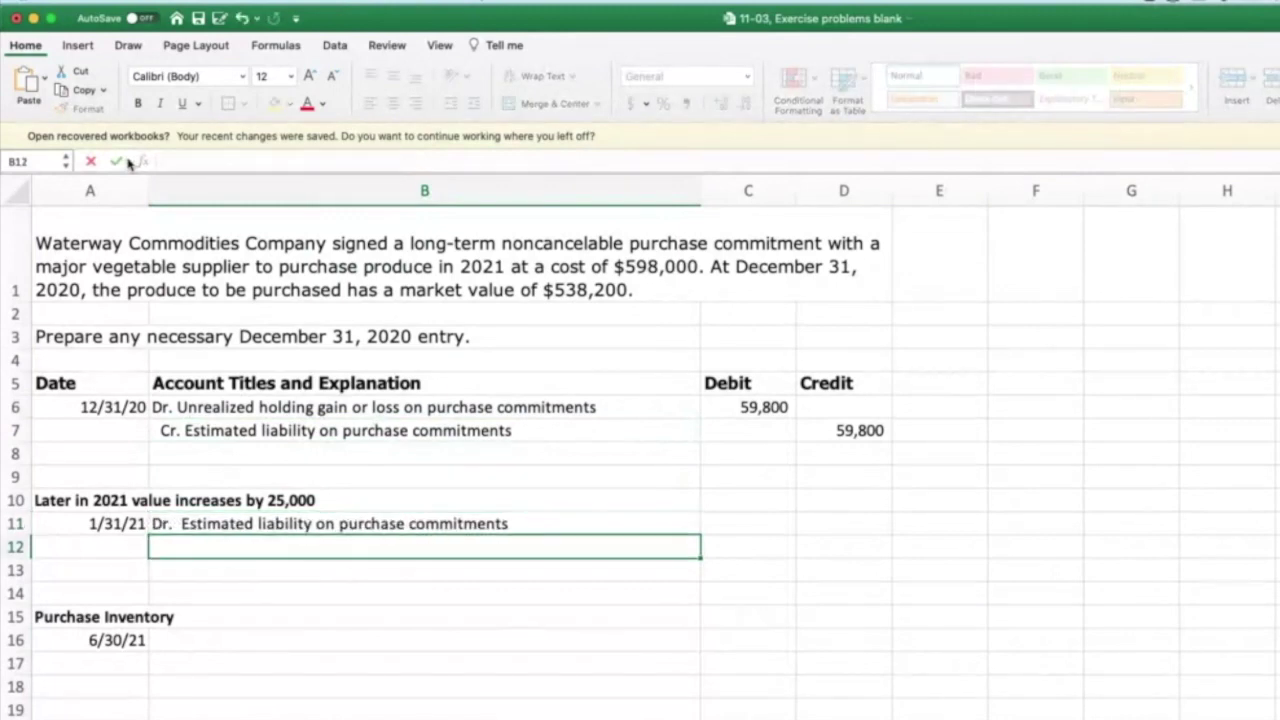
Enter 25000 as the debit amount of the 1/31/21 entry in C11.
left_click(776, 530)
type("25000")
key("Return")
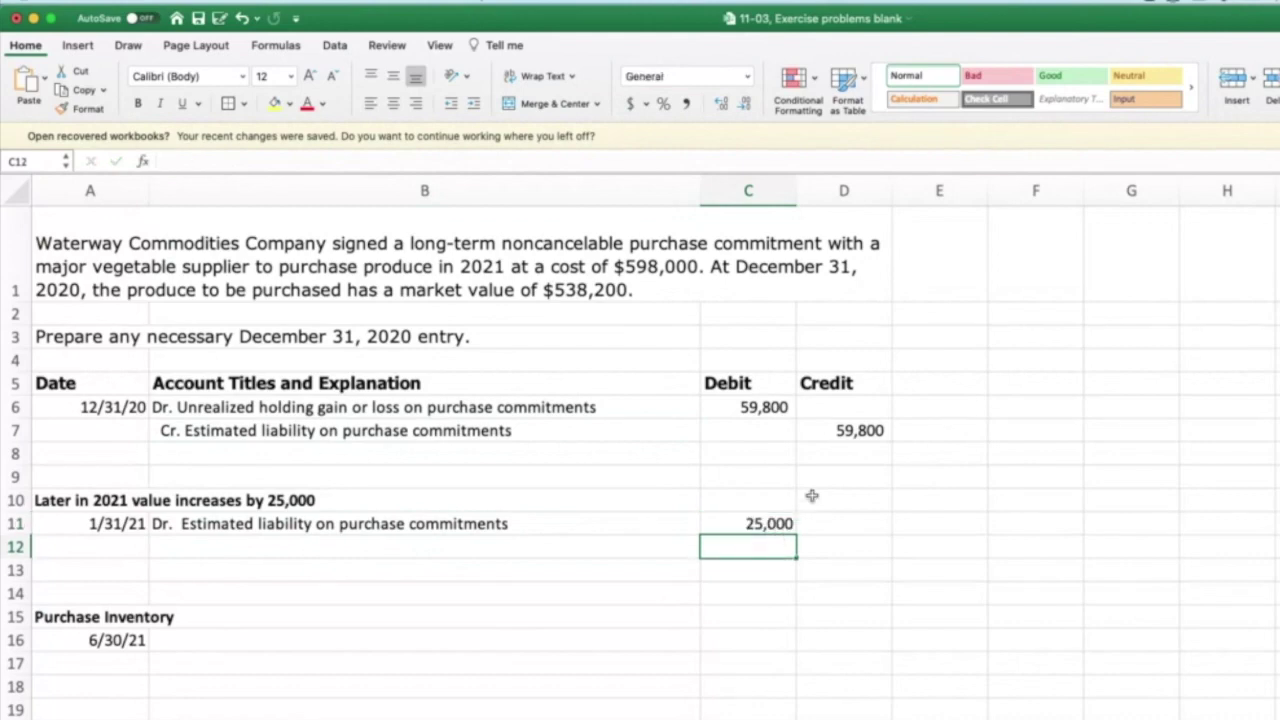
Copy the unrealized holding gain or loss title from B6 to B12 and change its prefix to an indented "Cr.".
left_click(238, 408)
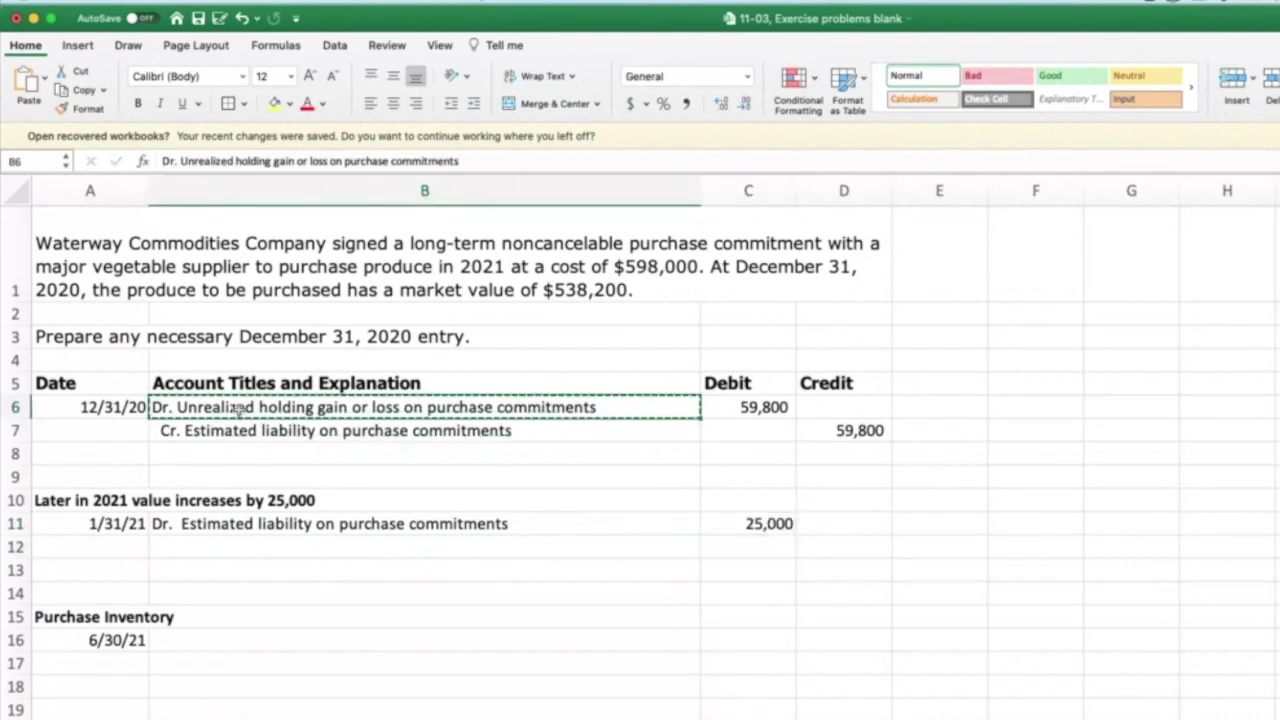
key("ctrl+c")
left_click(216, 548)
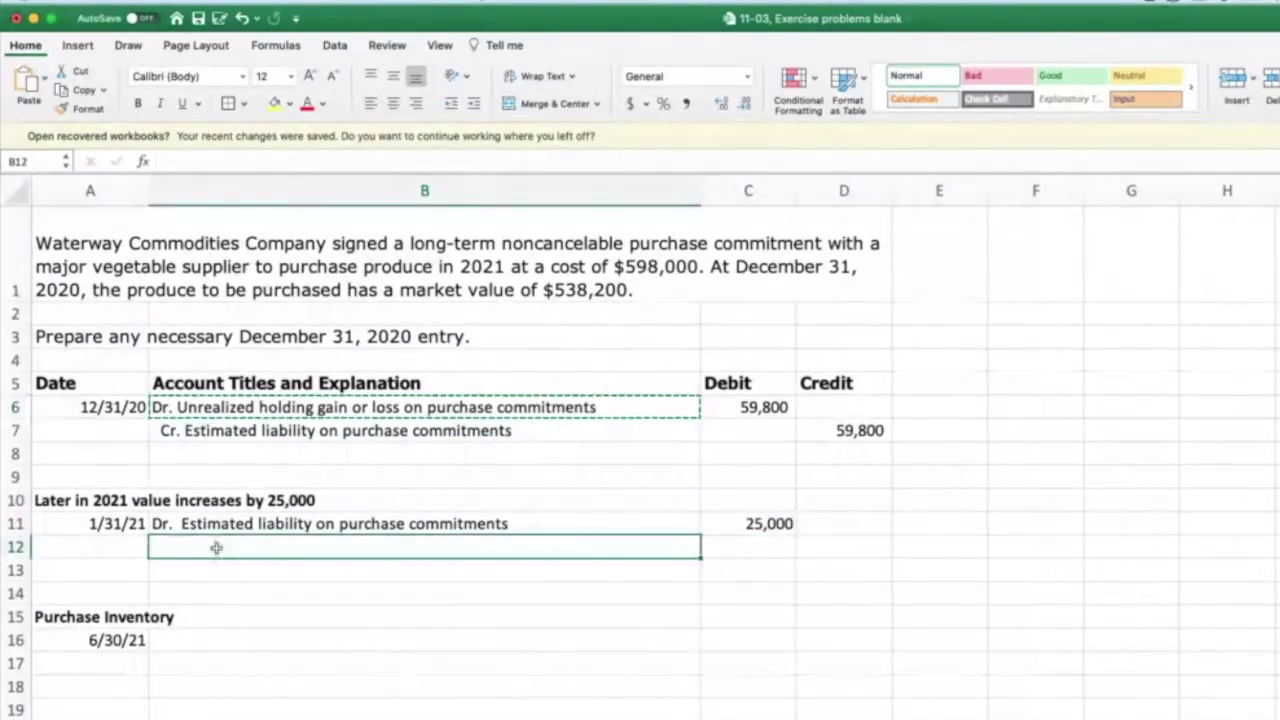
key("ctrl+v")
left_click(182, 161)
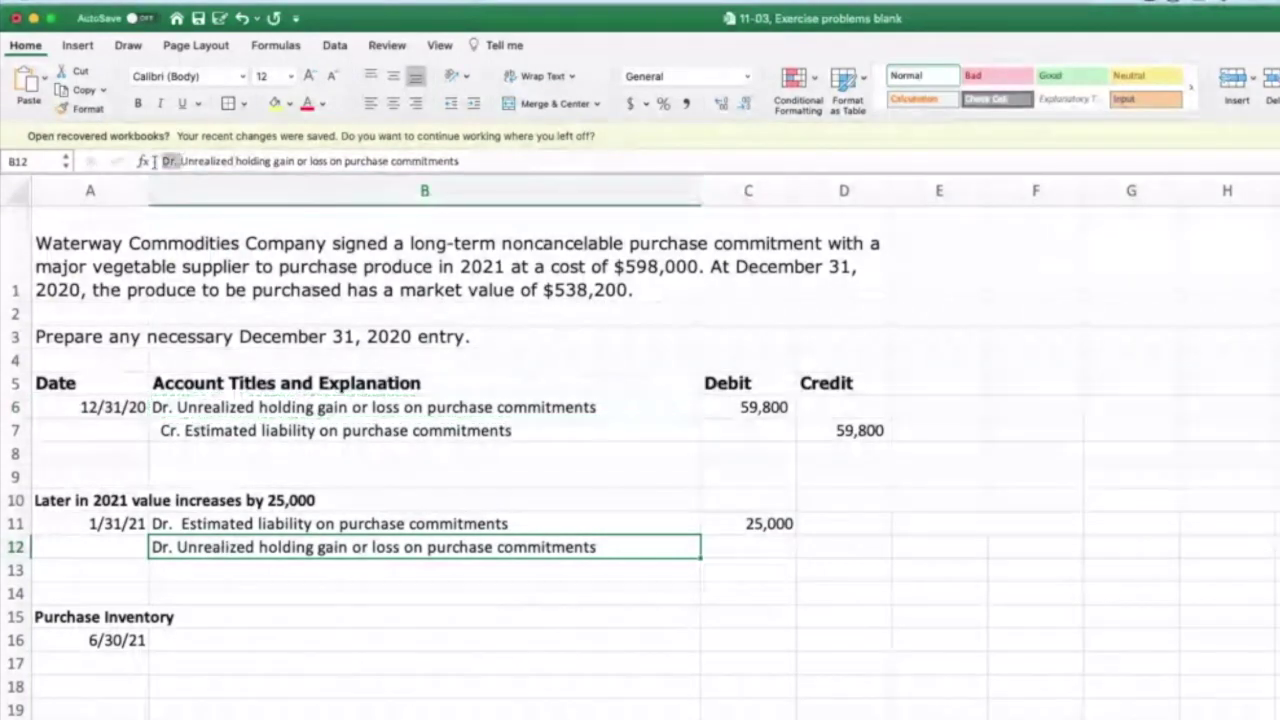
key("BackSpace")
key("BackSpace")
key("BackSpace")
key("BackSpace")
type("Cr.")
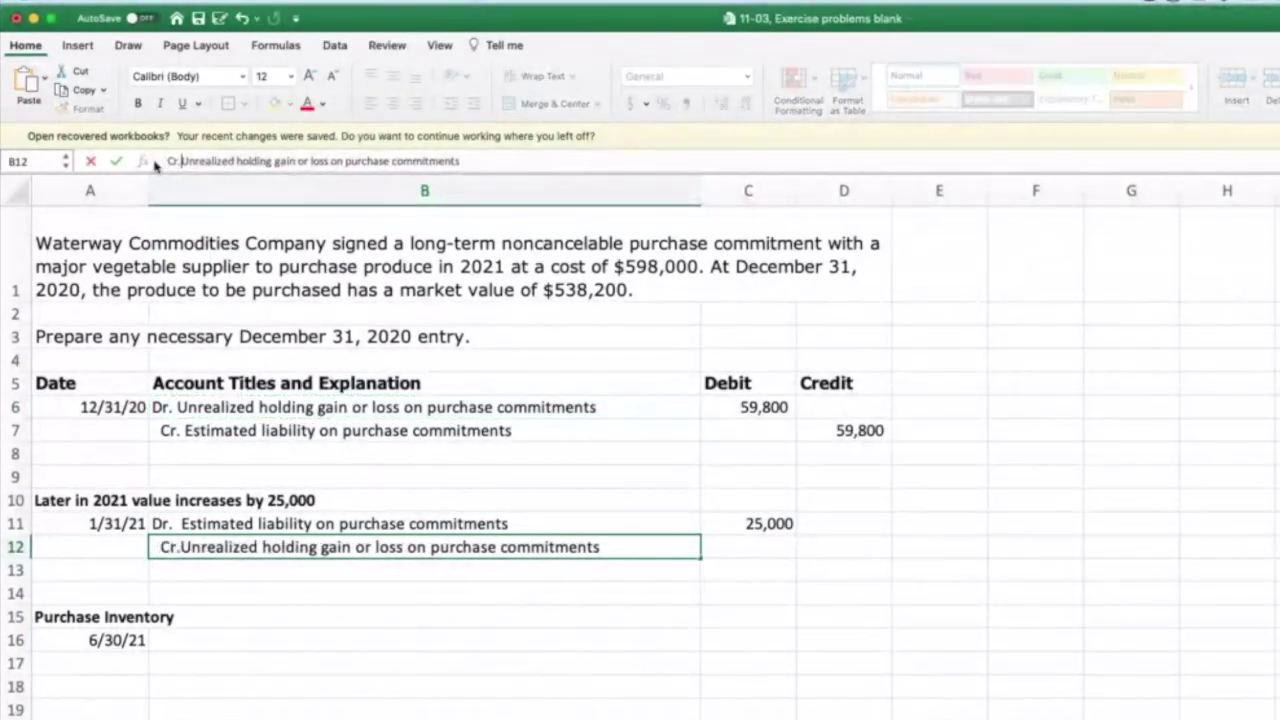
key("Tab")
Enter 25000 as the credit amount for the unrealized holding gain or loss in D12.
left_click(853, 544)
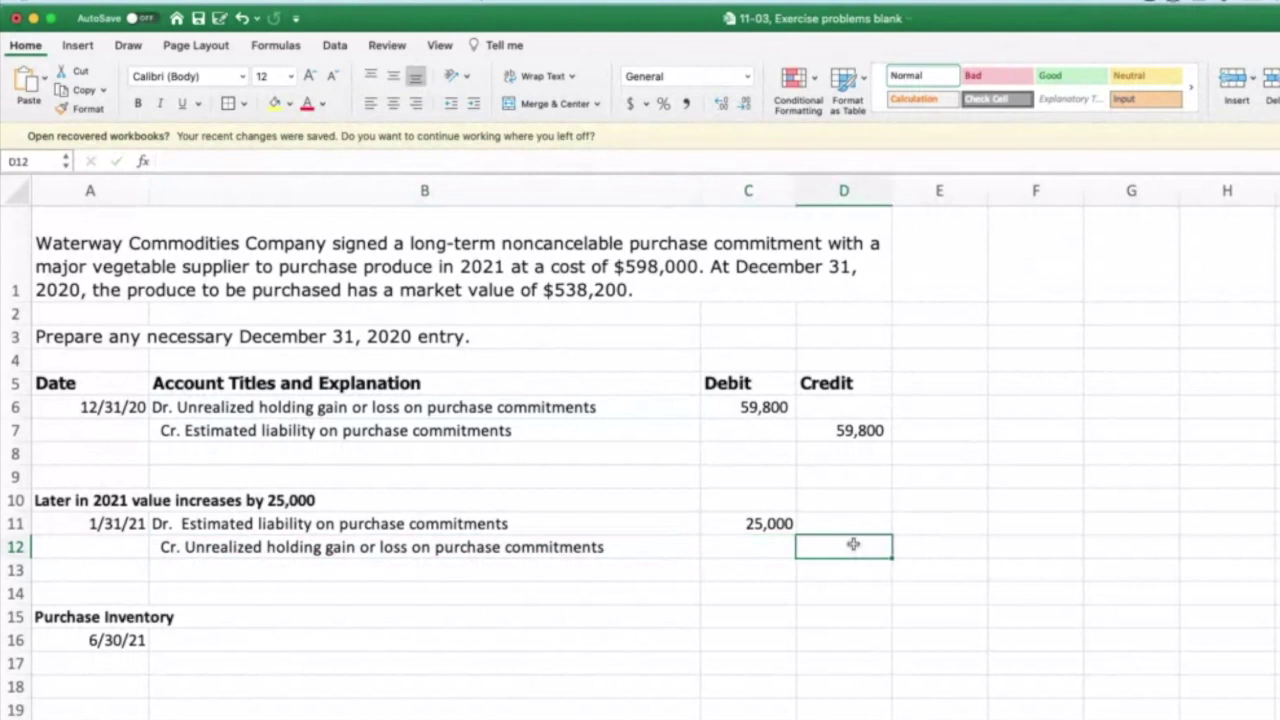
type("25000")
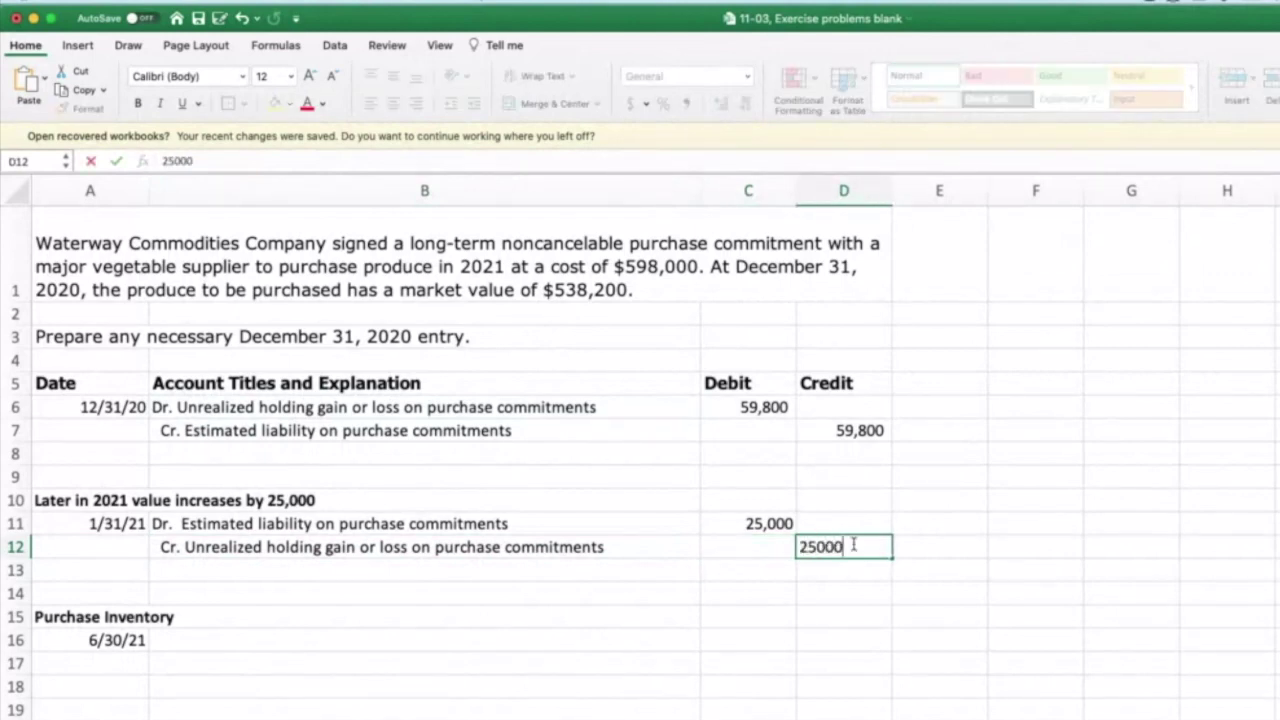
key("Return")
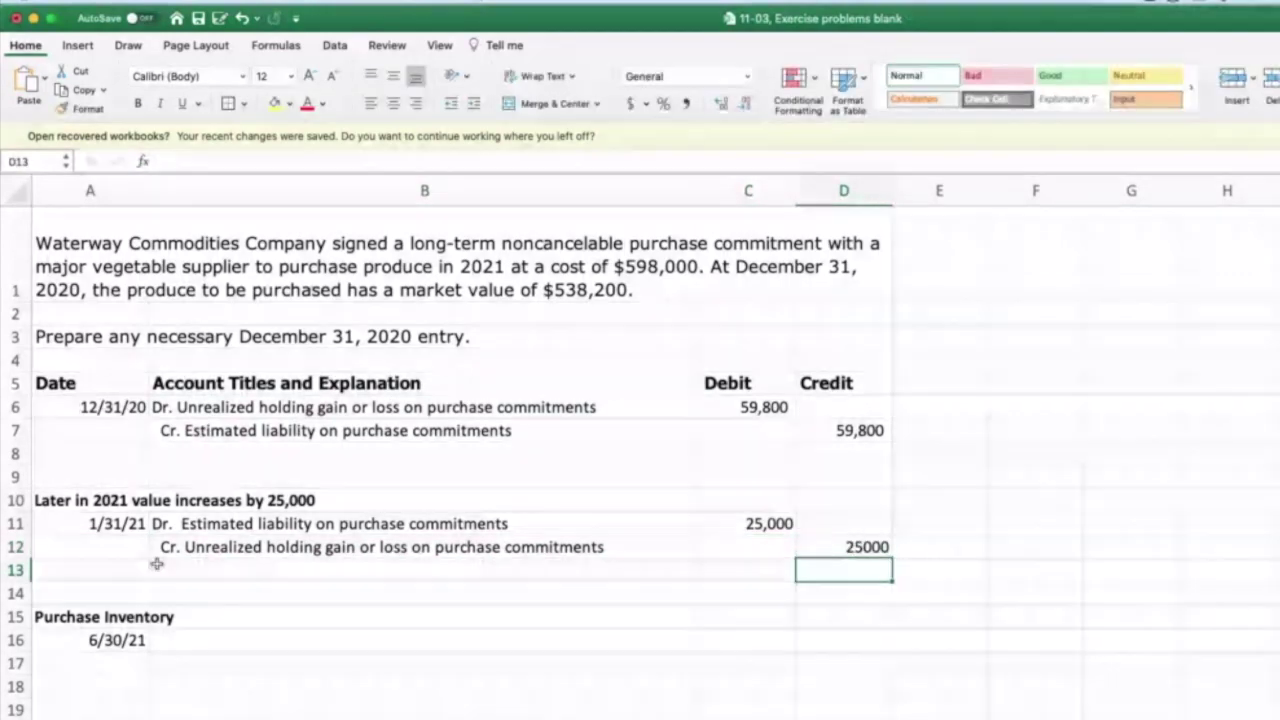
Change the heading in A15 to "Purchase/ take delivery Inventory".
left_click(100, 641)
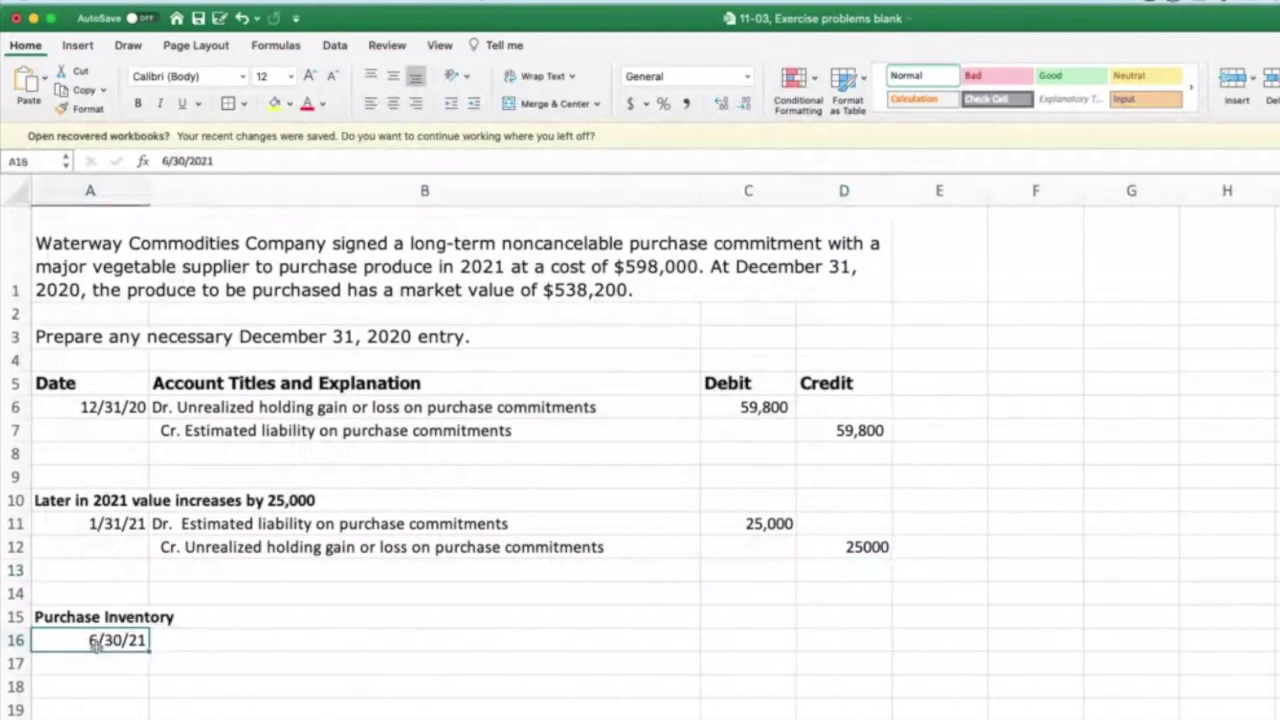
left_click(76, 618)
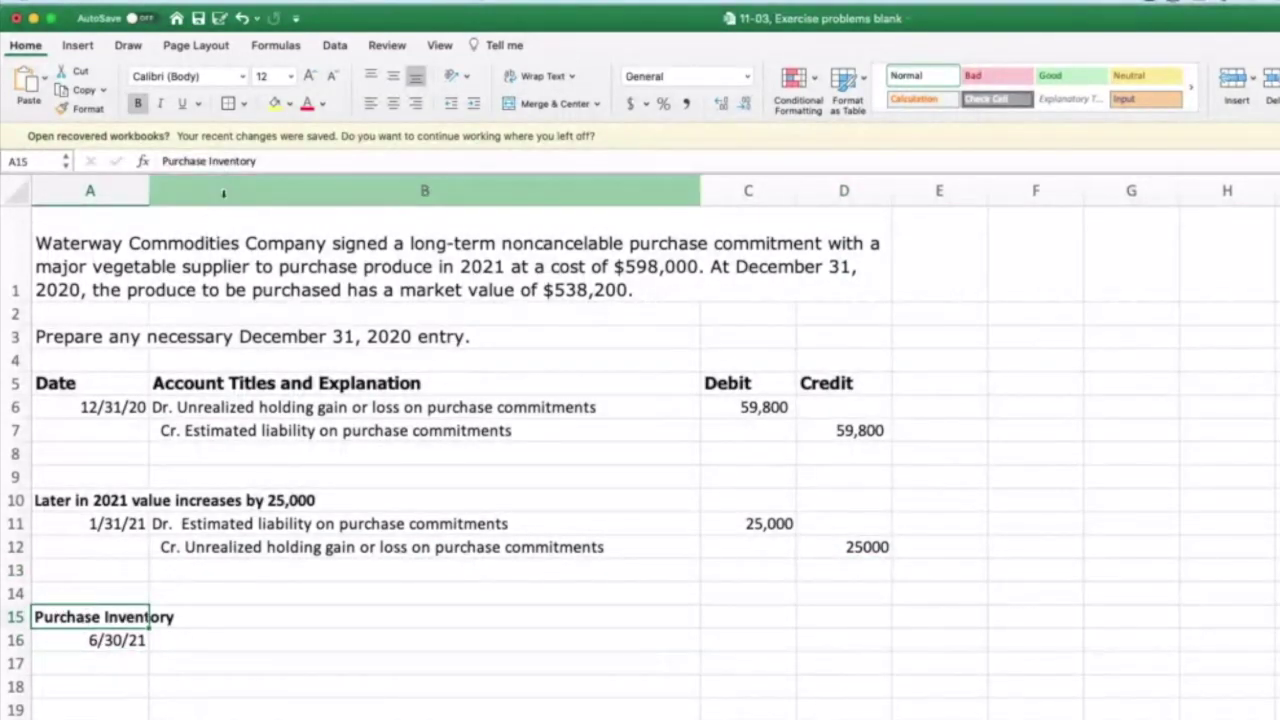
left_click(205, 161)
type("/ take de")
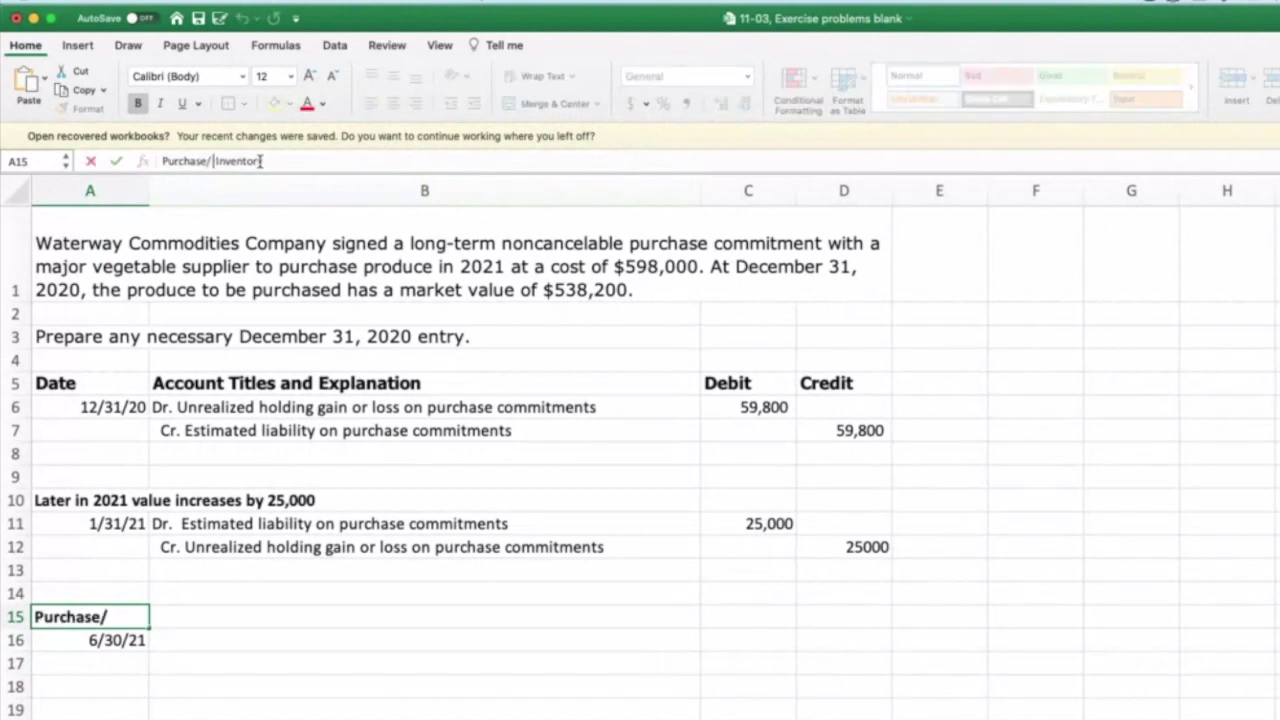
type("livery")
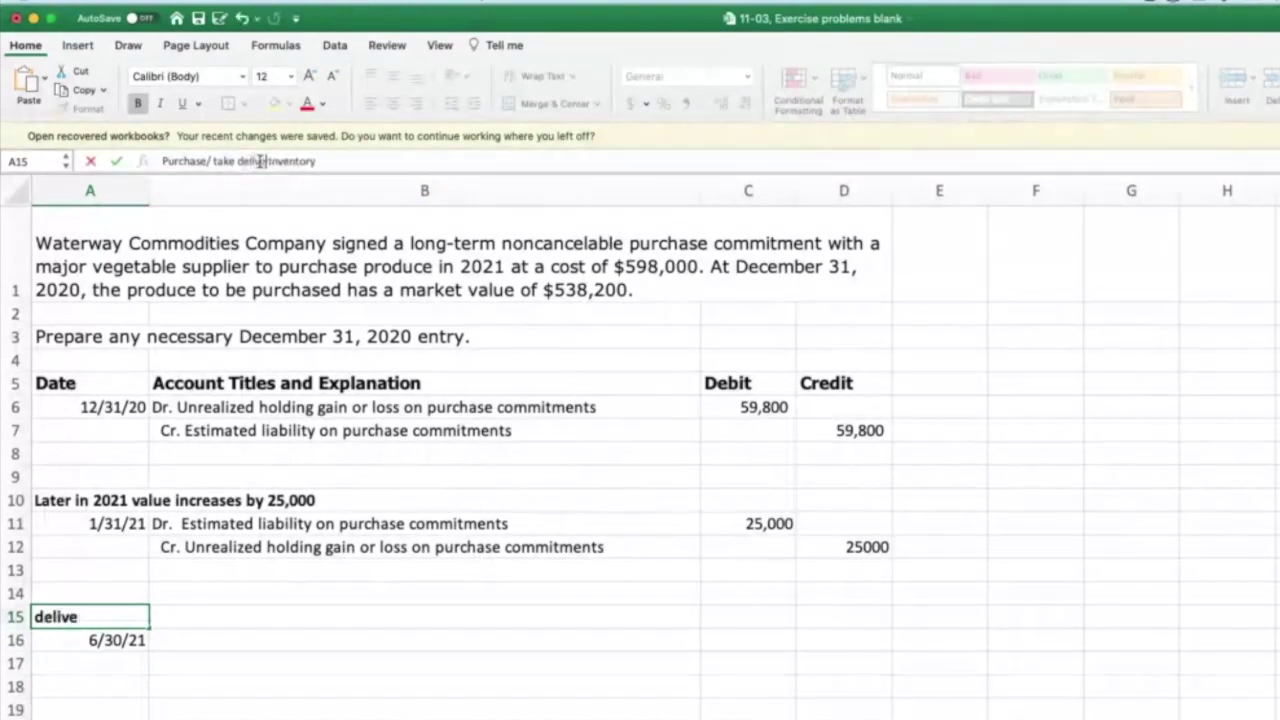
key("Return")
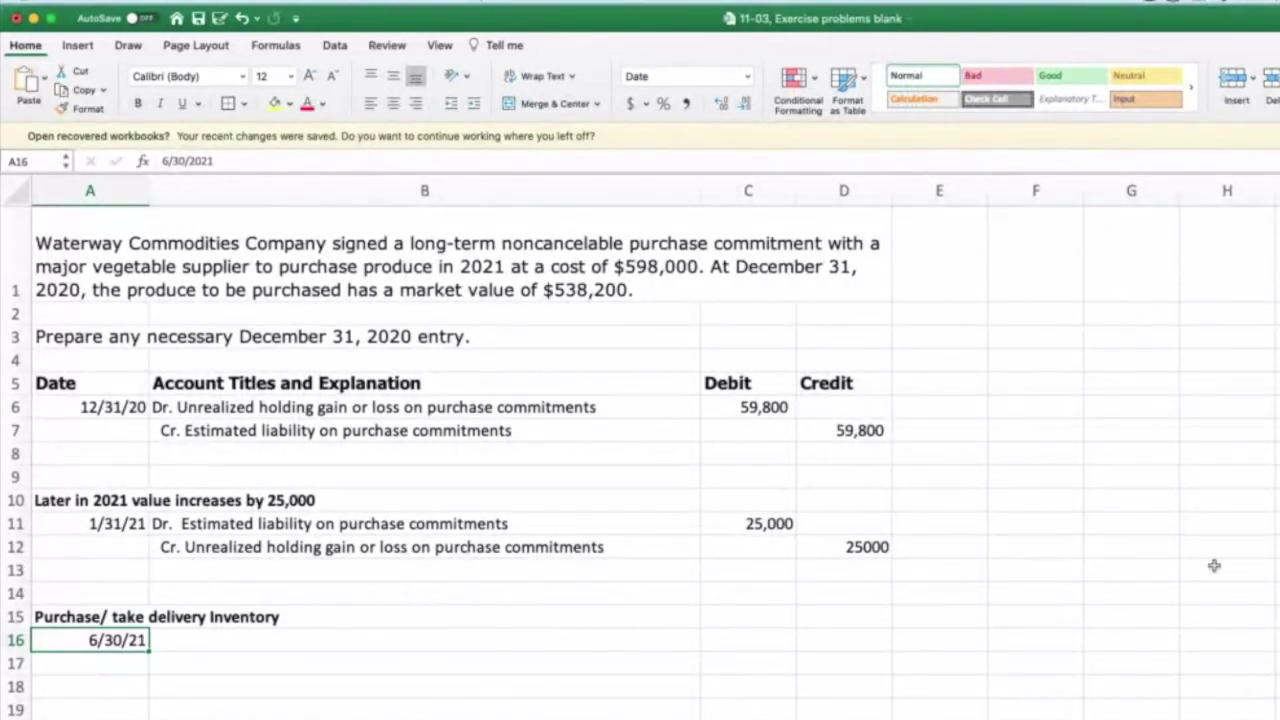
Enter the label "Mkt Value" in G12 as the heading of a side calculation.
left_click(1120, 548)
type("Investors")
key("BackSpace")
key("BackSpace")
key("BackSpace")
key("BackSpace")
key("BackSpace")
key("BackSpace")
key("BackSpace")
key("BackSpace")
key("BackSpace")
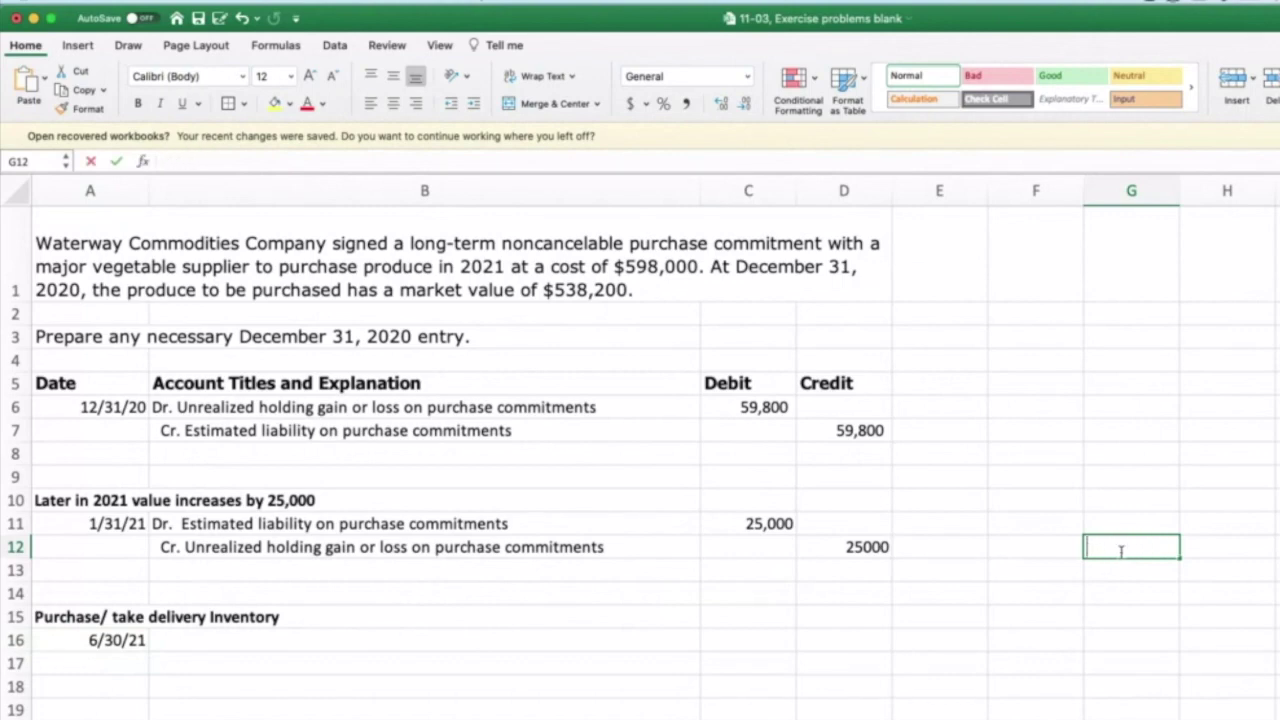
type("Mkt Value")
key("Return")
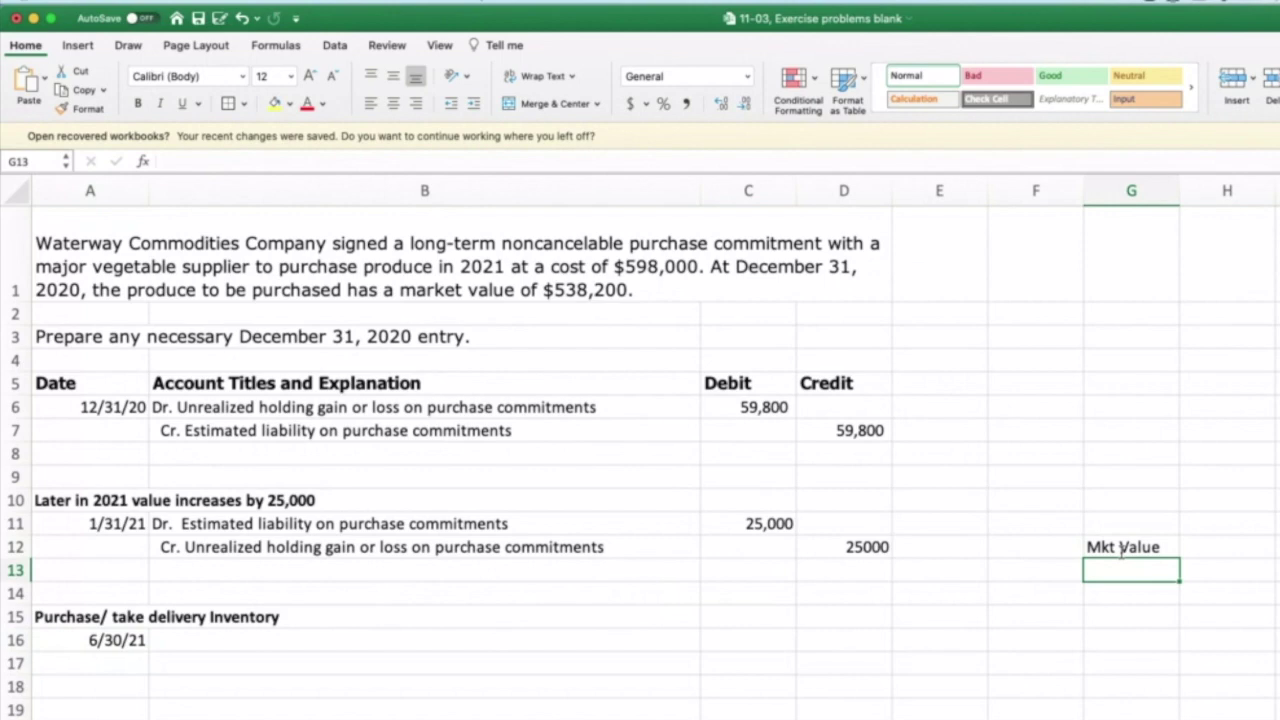
Enter the market value components 598000, -59800 and +25000 in cells G13 through G15.
type("598000")
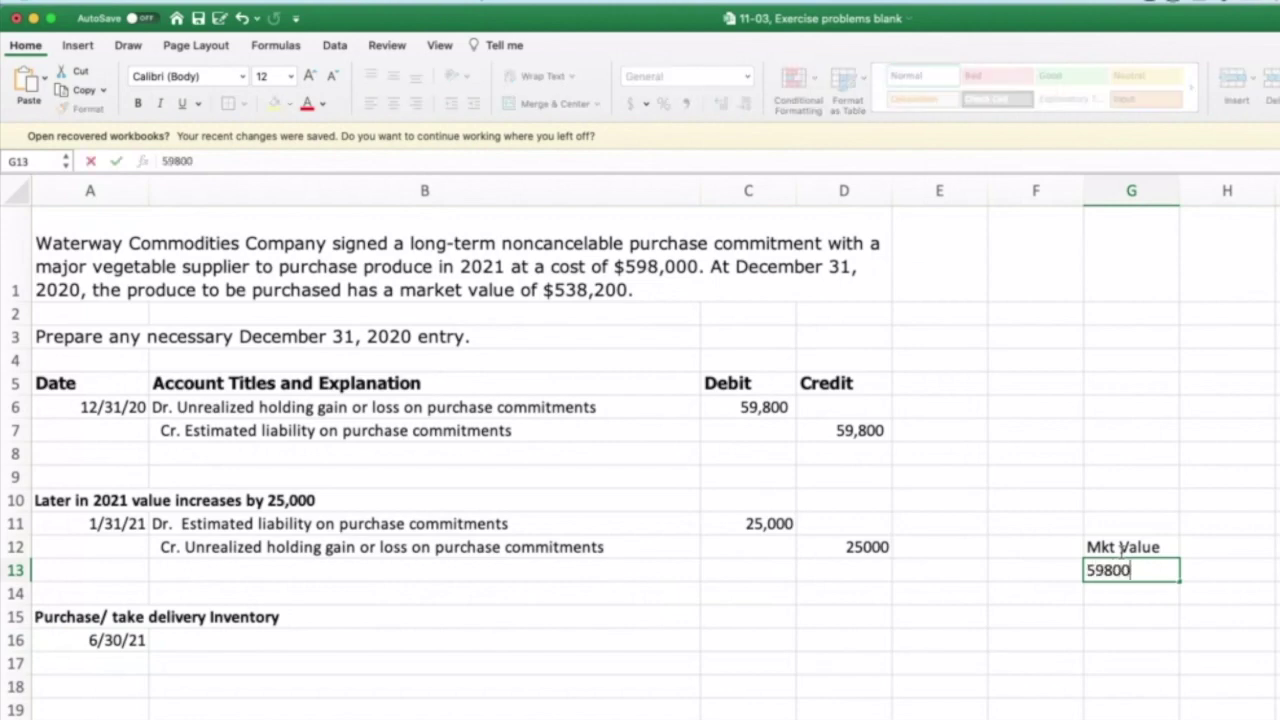
key("Return")
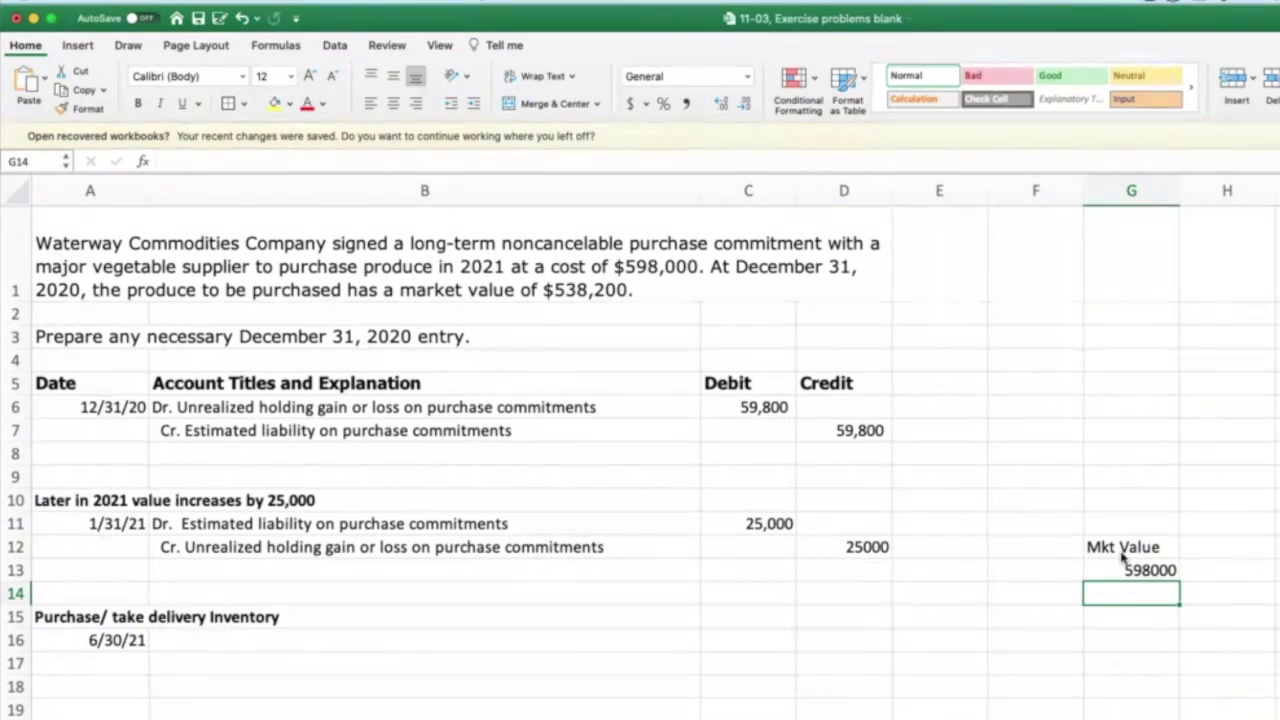
type("=")
type("59")
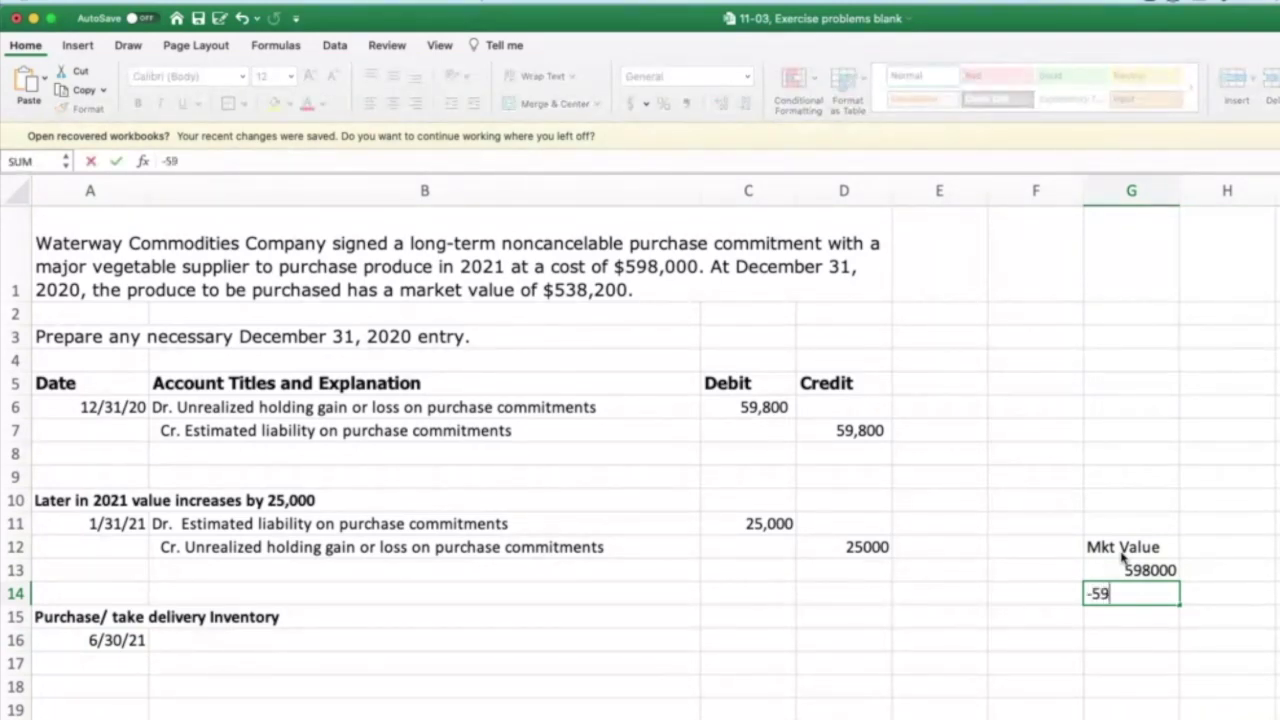
type("800")
key("Return")
type("+")
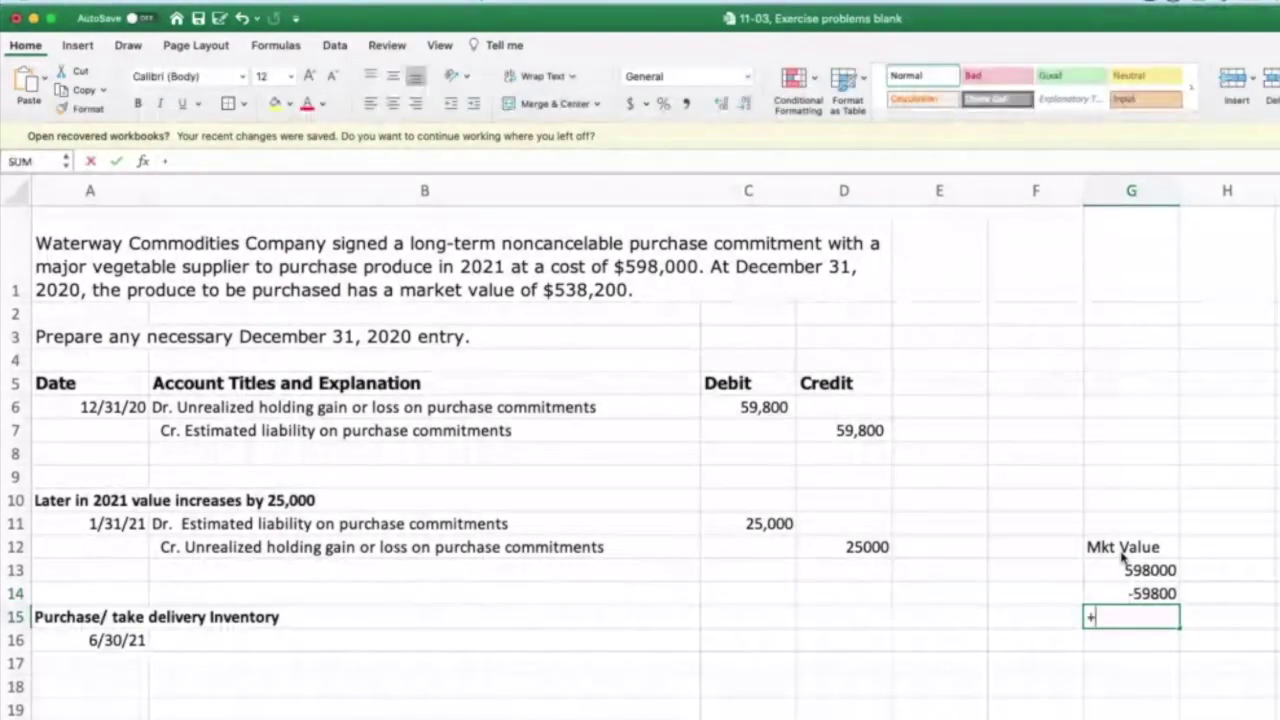
type("25000")
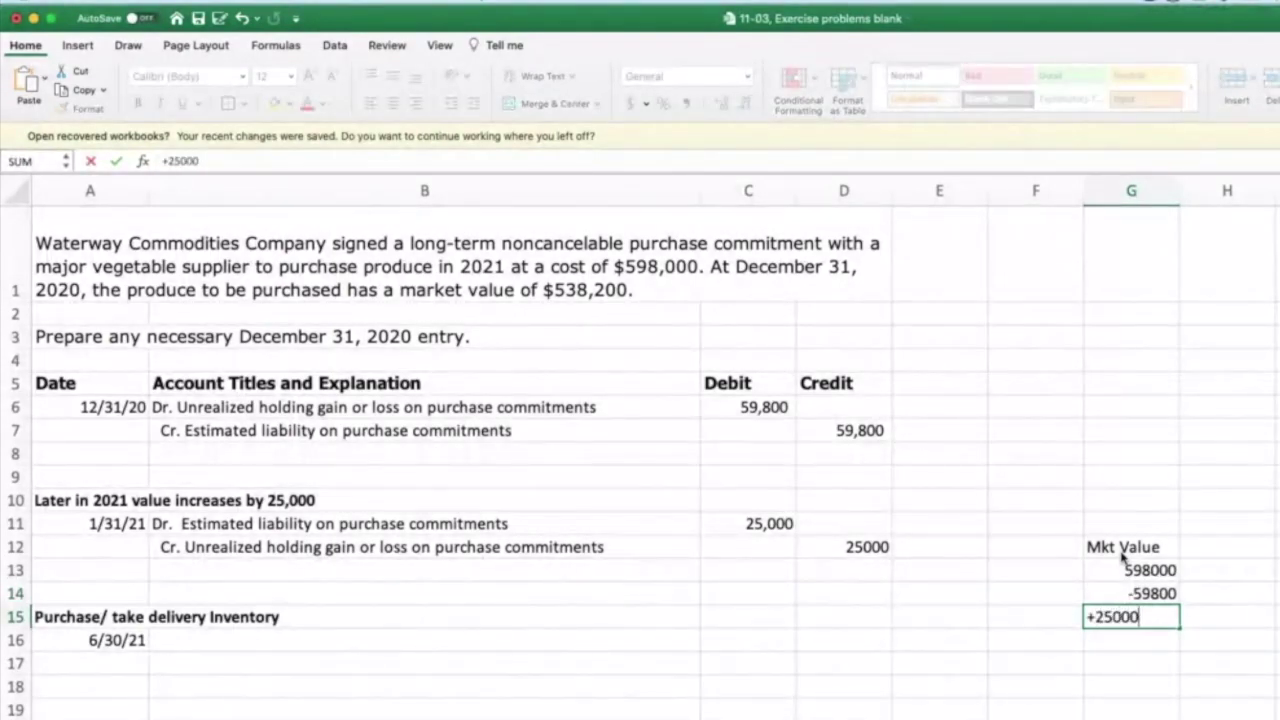
key("Return")
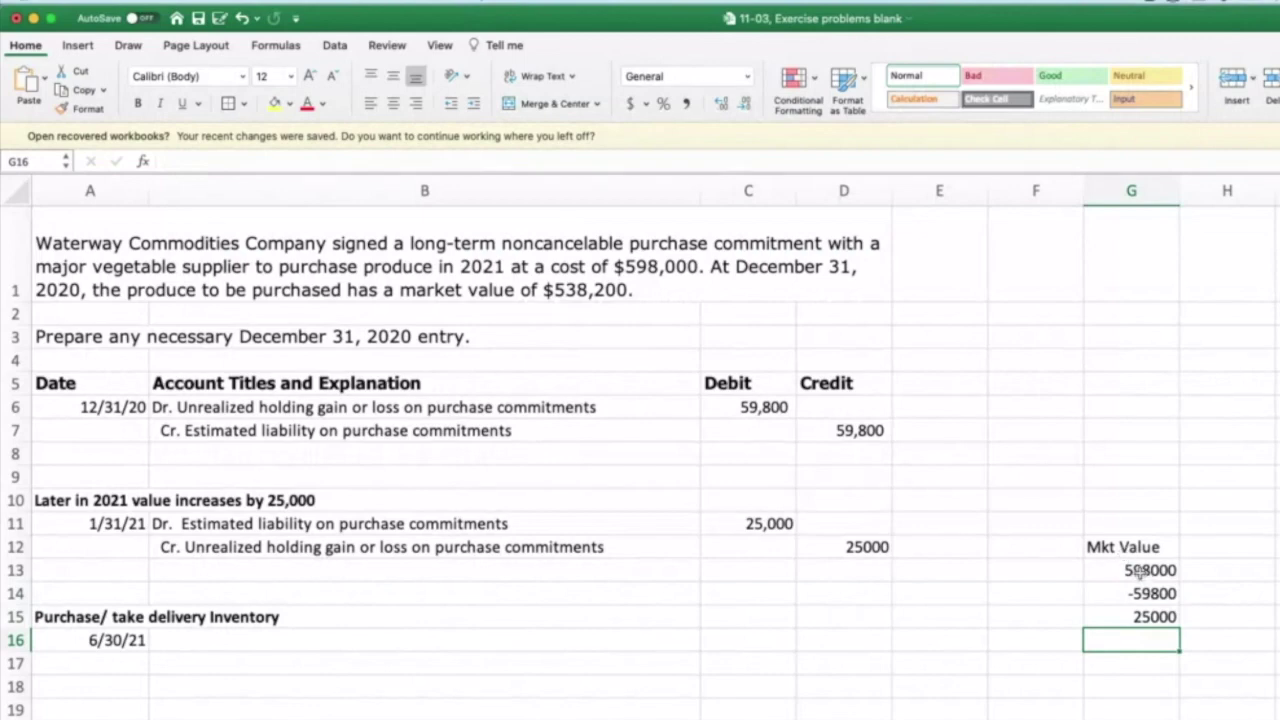
Total the market value components in G16 with a SUM formula over G13:G15.
left_click_drag(1134, 569, 1143, 622)
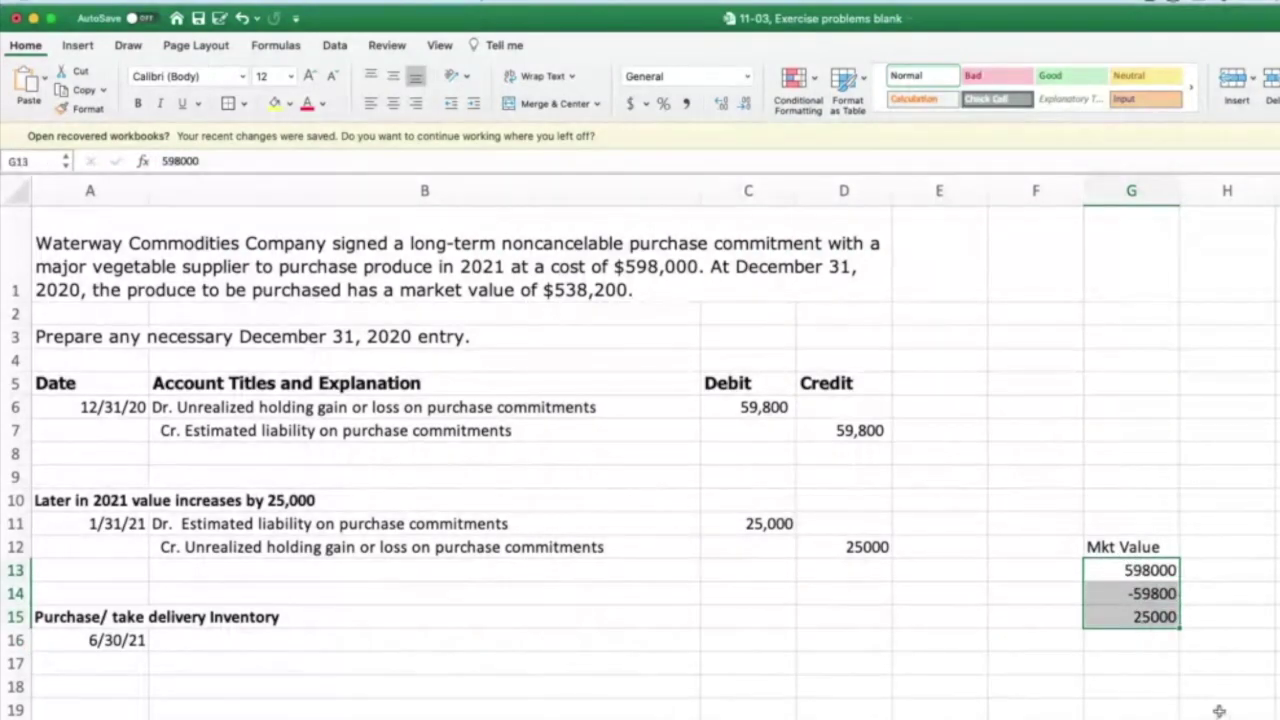
left_click(849, 686)
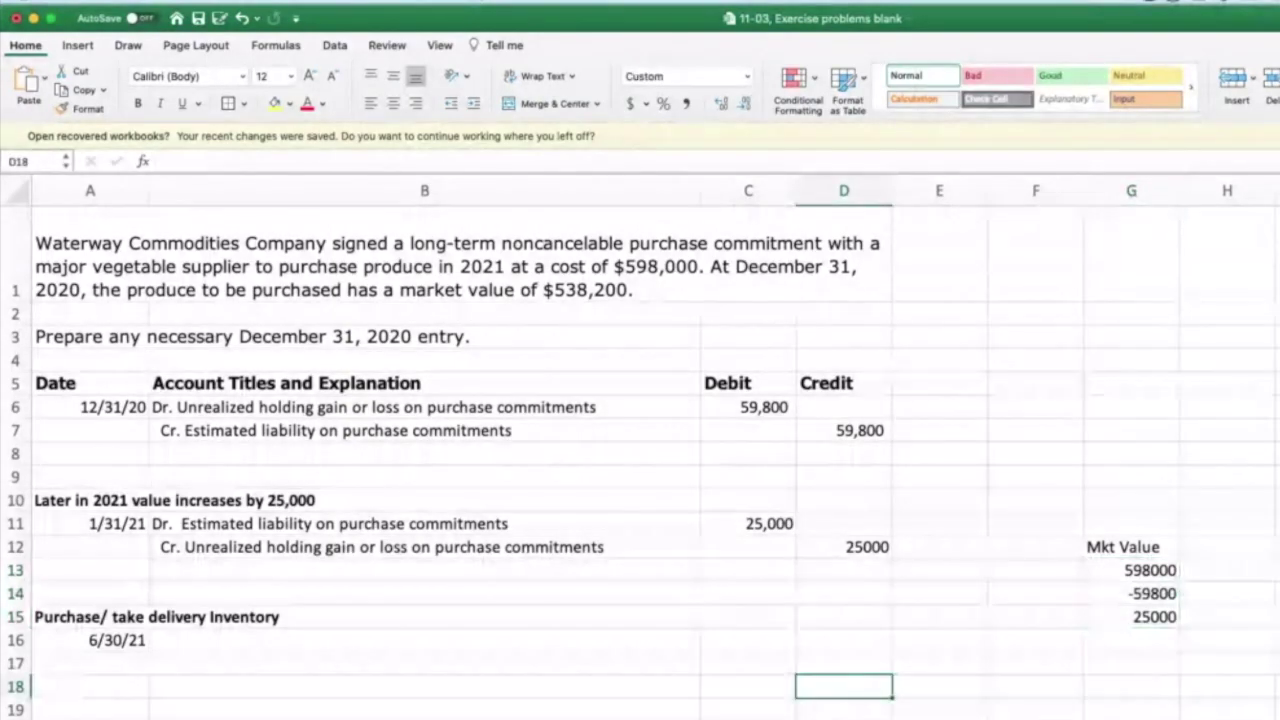
left_click_drag(1136, 570, 1138, 617)
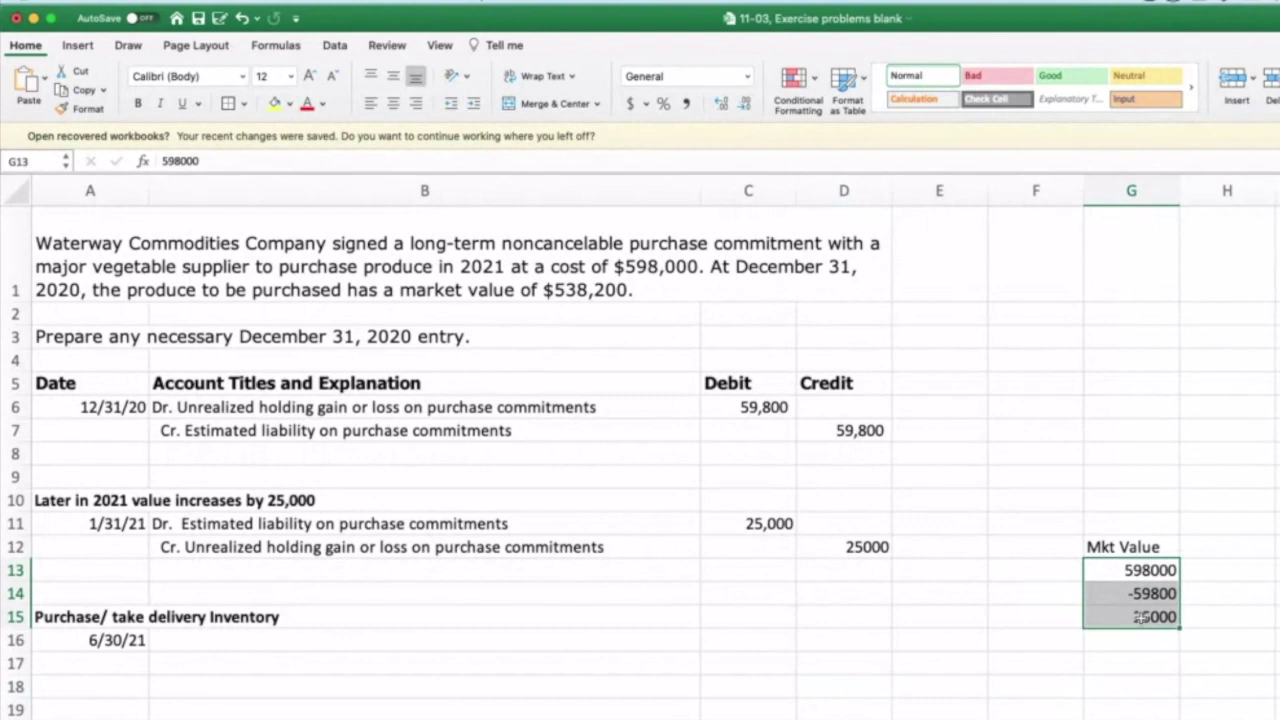
left_click(1143, 646)
type("=sum(")
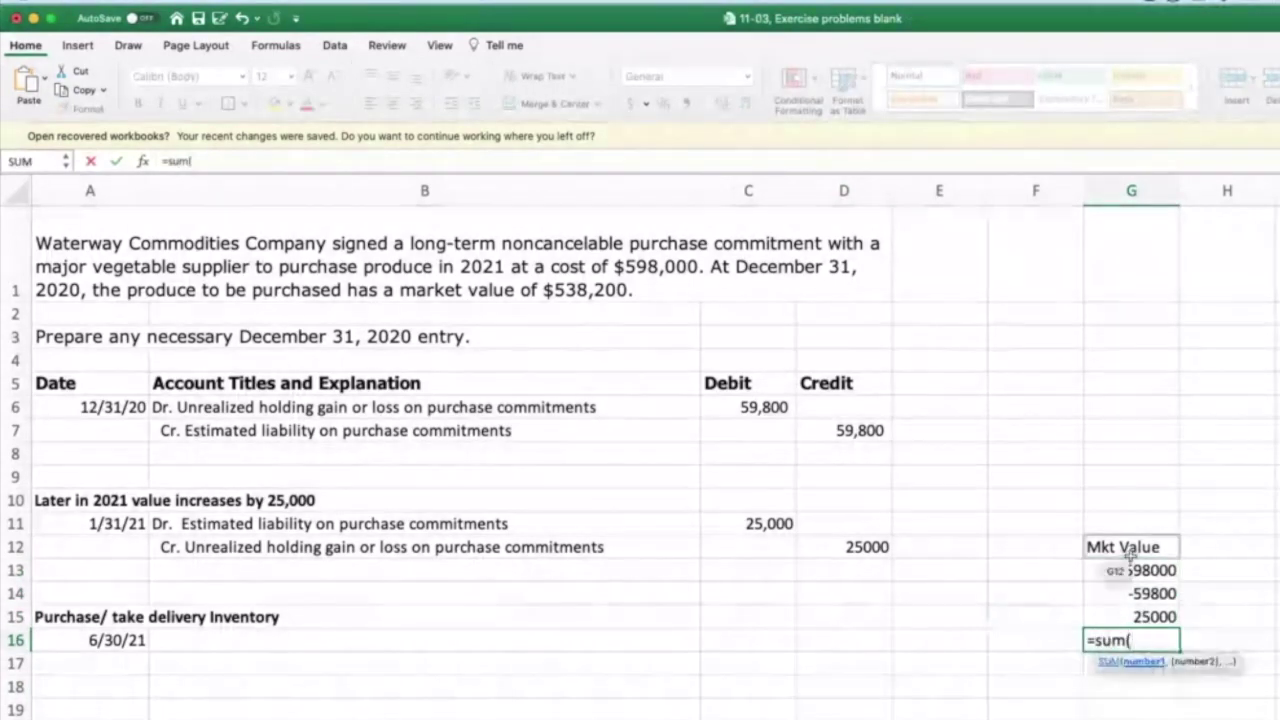
left_click_drag(1140, 570, 1125, 612)
key("Return")
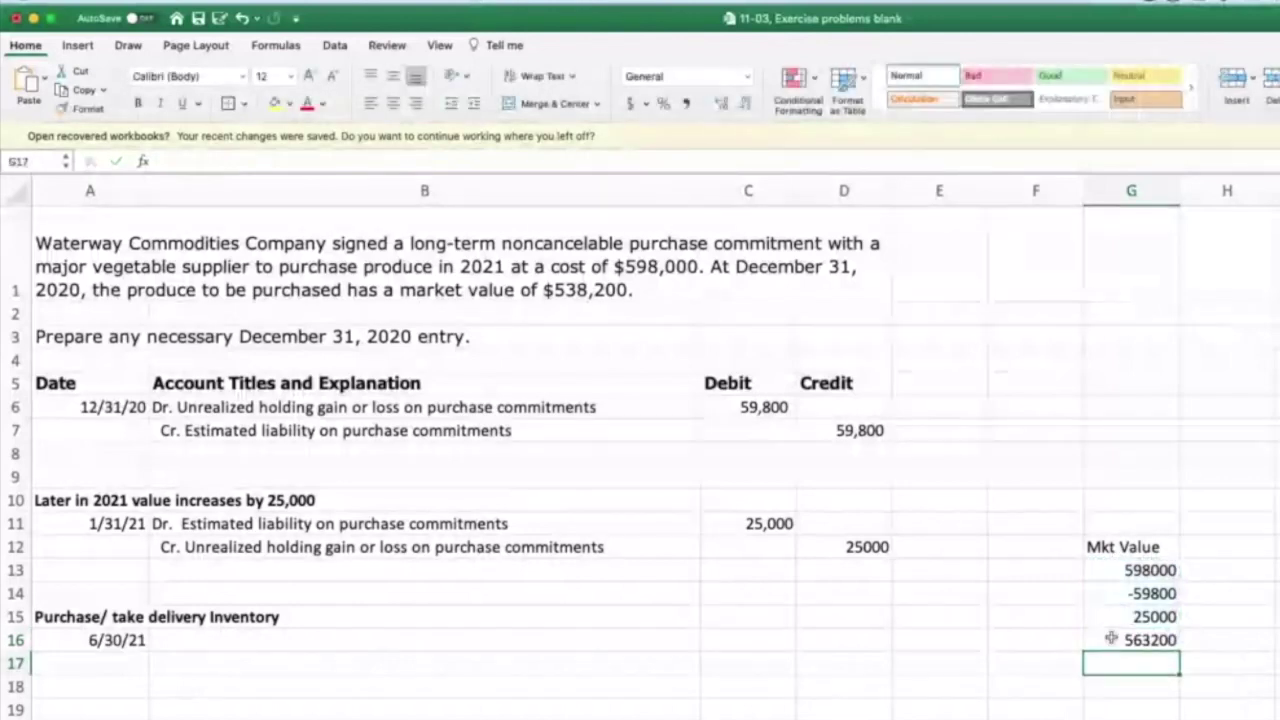
left_click(1143, 646)
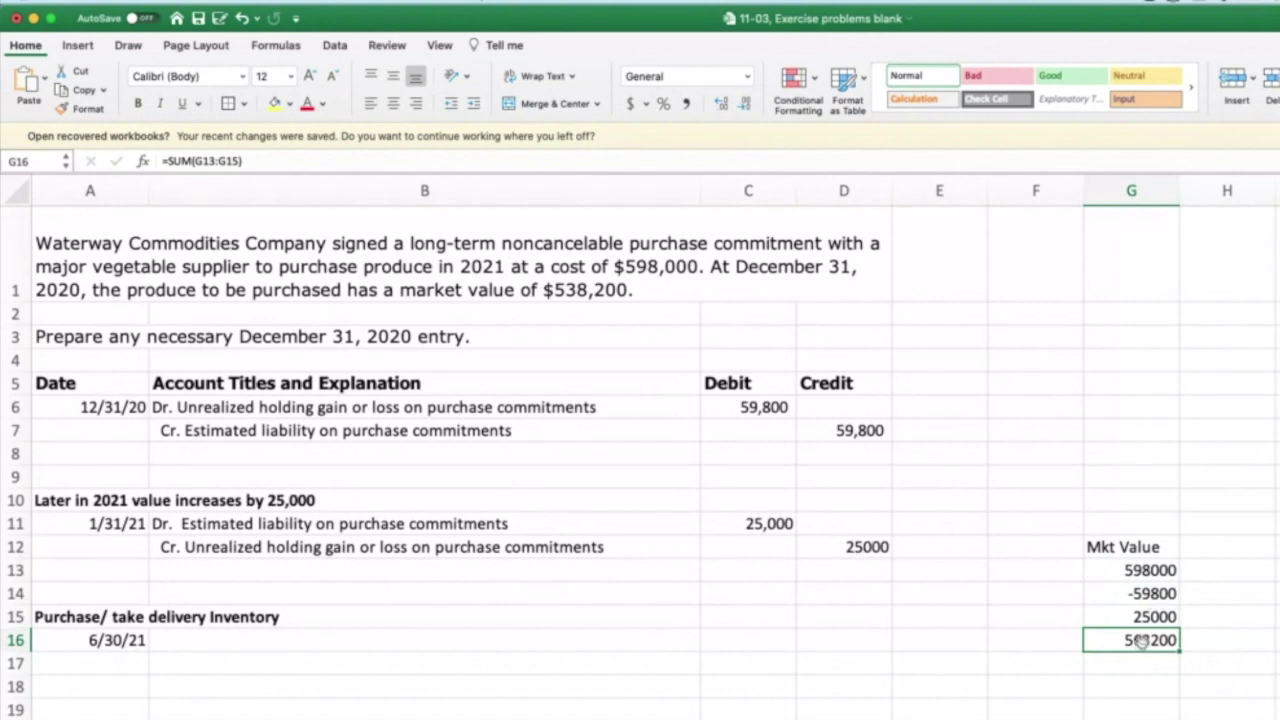
Format the market value figures in G13:G16 with comma separators and no decimal places.
left_click_drag(1140, 570, 1140, 641)
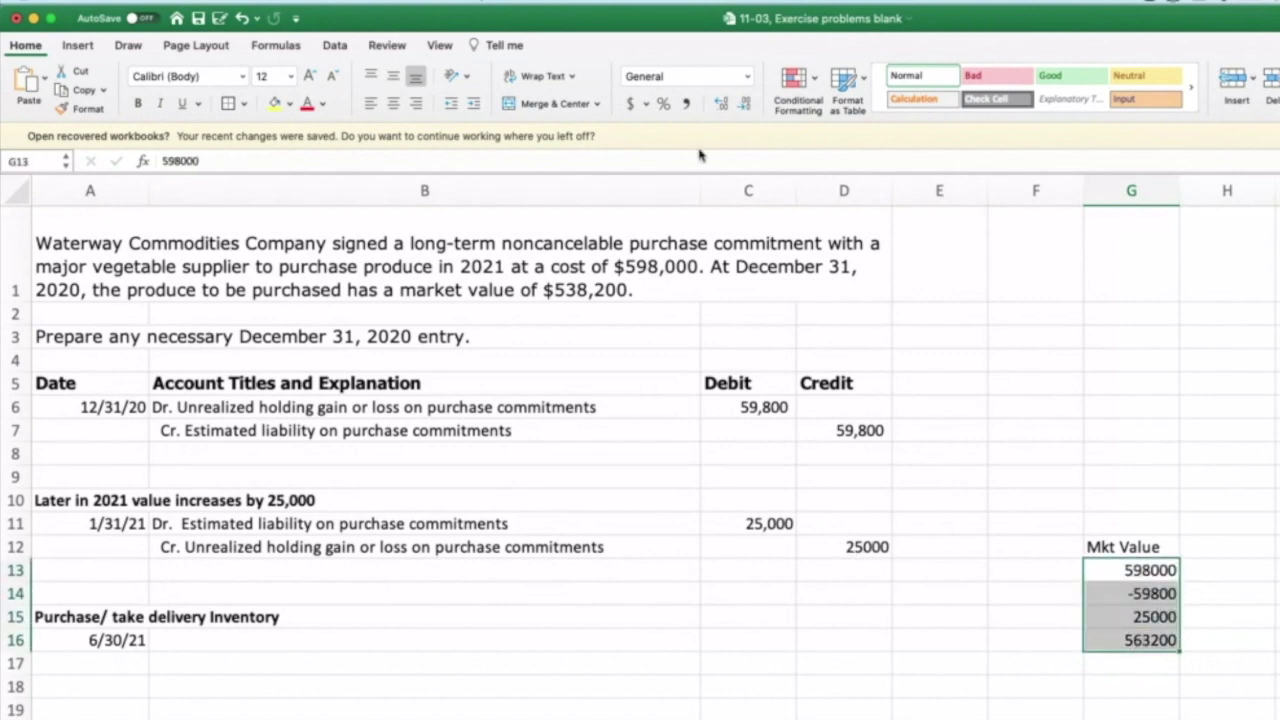
left_click(686, 103)
left_click(745, 103)
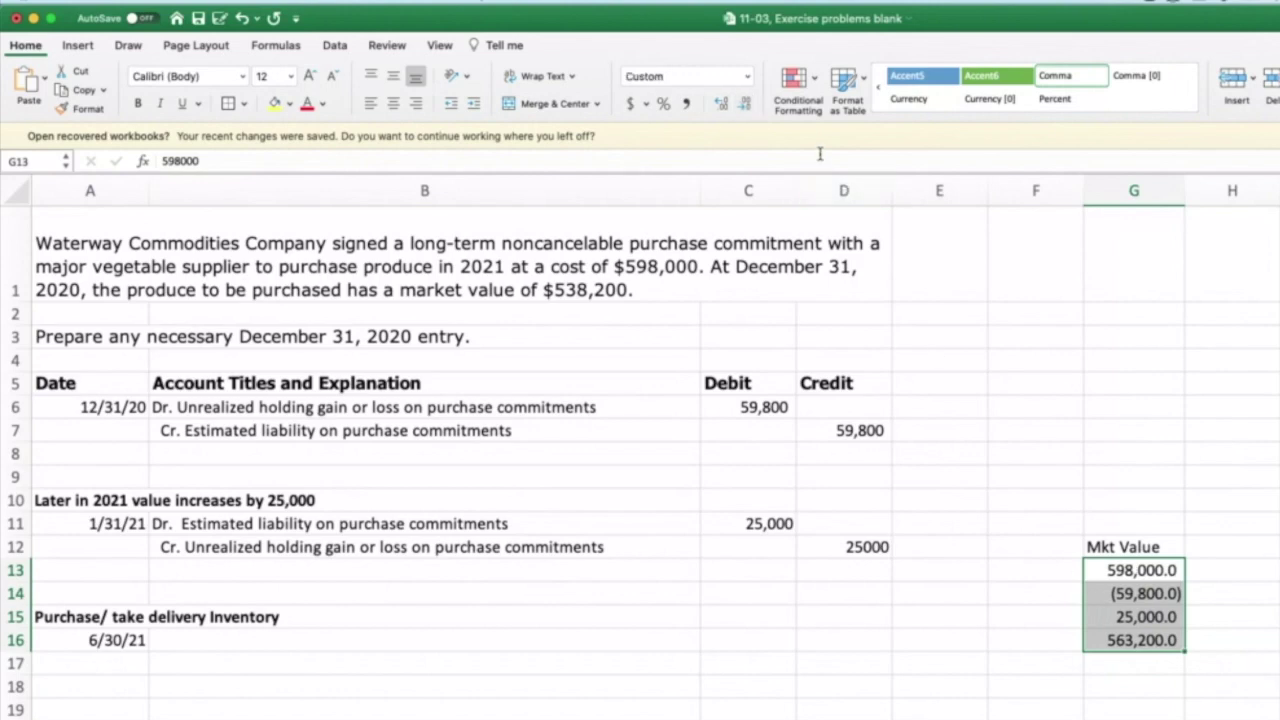
left_click(745, 103)
left_click(1246, 663)
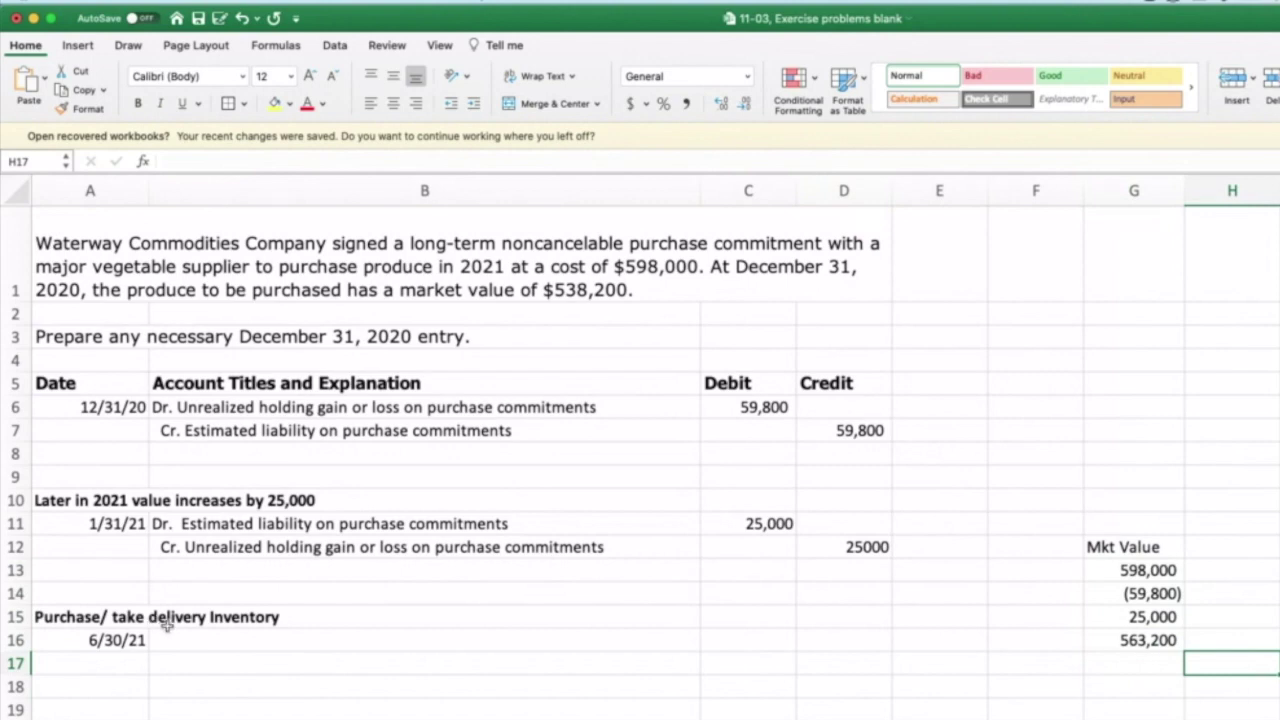
Enter "Dr. Purchases" in B16 for the 6/30/21 entry and link its debit in C16 to the market value total in G16.
left_click(227, 645)
type("Dr. Purchases")
key("Tab")
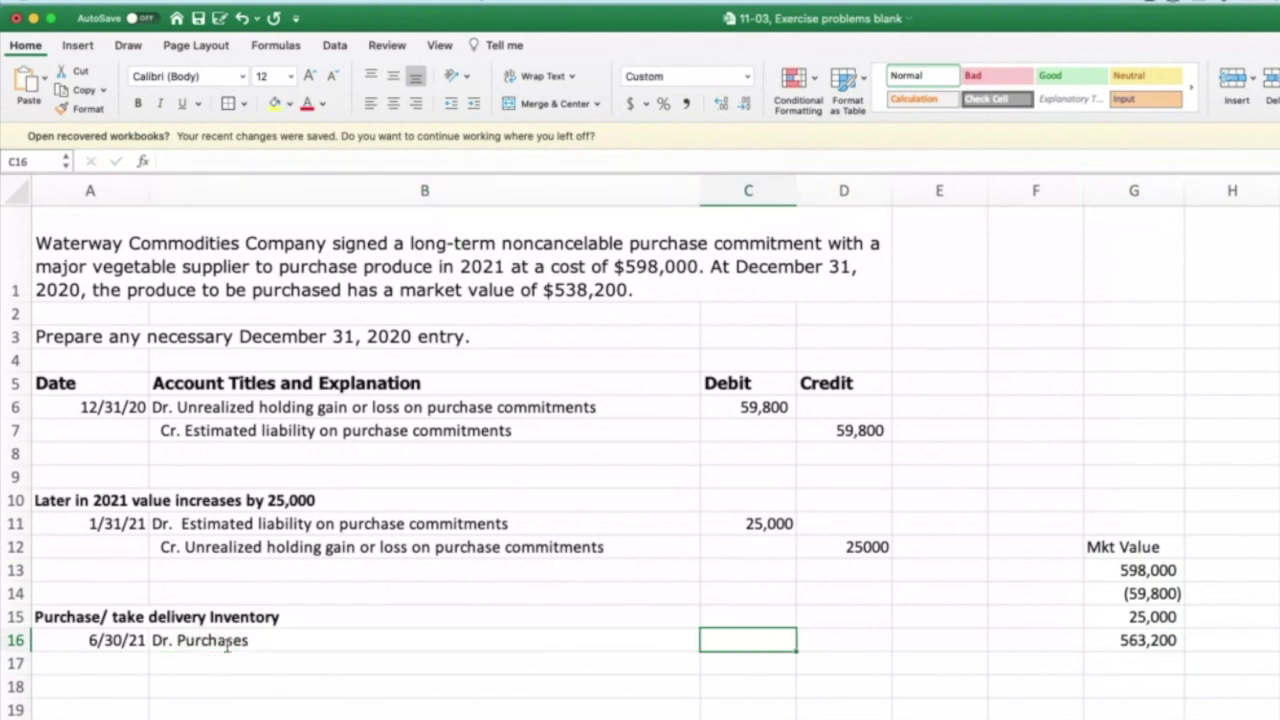
type("=")
left_click(1178, 639)
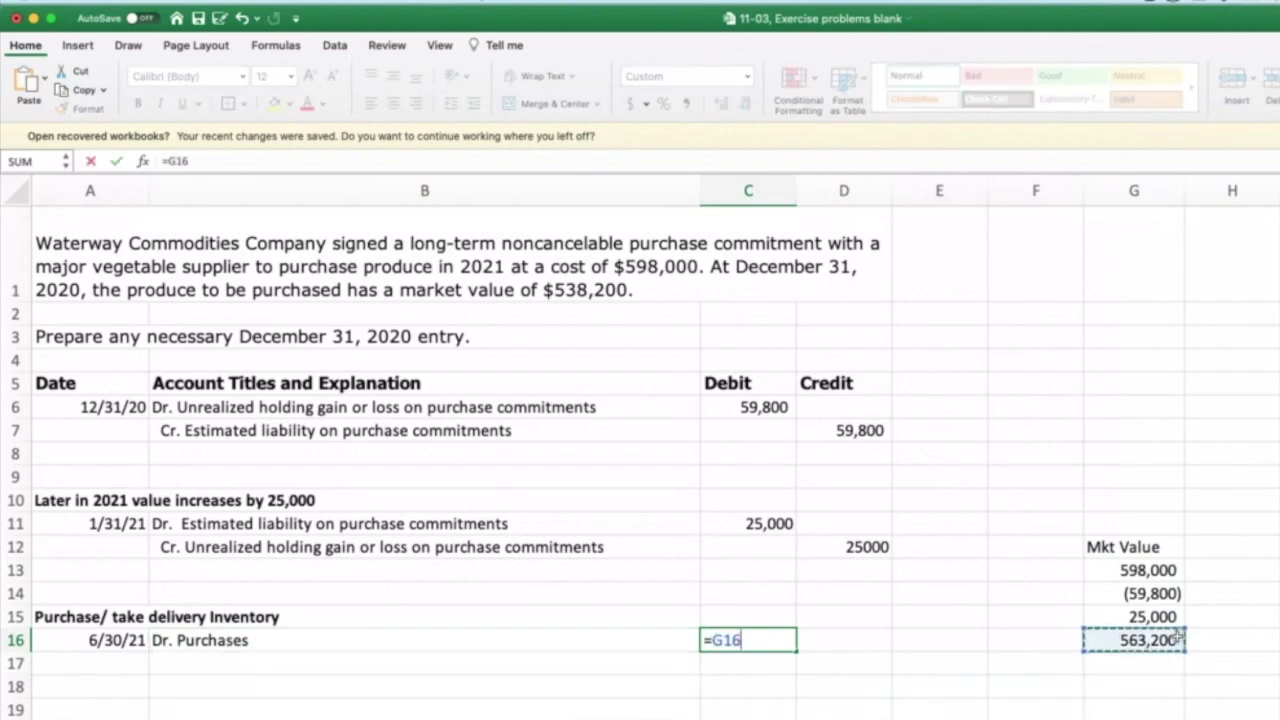
key("Return")
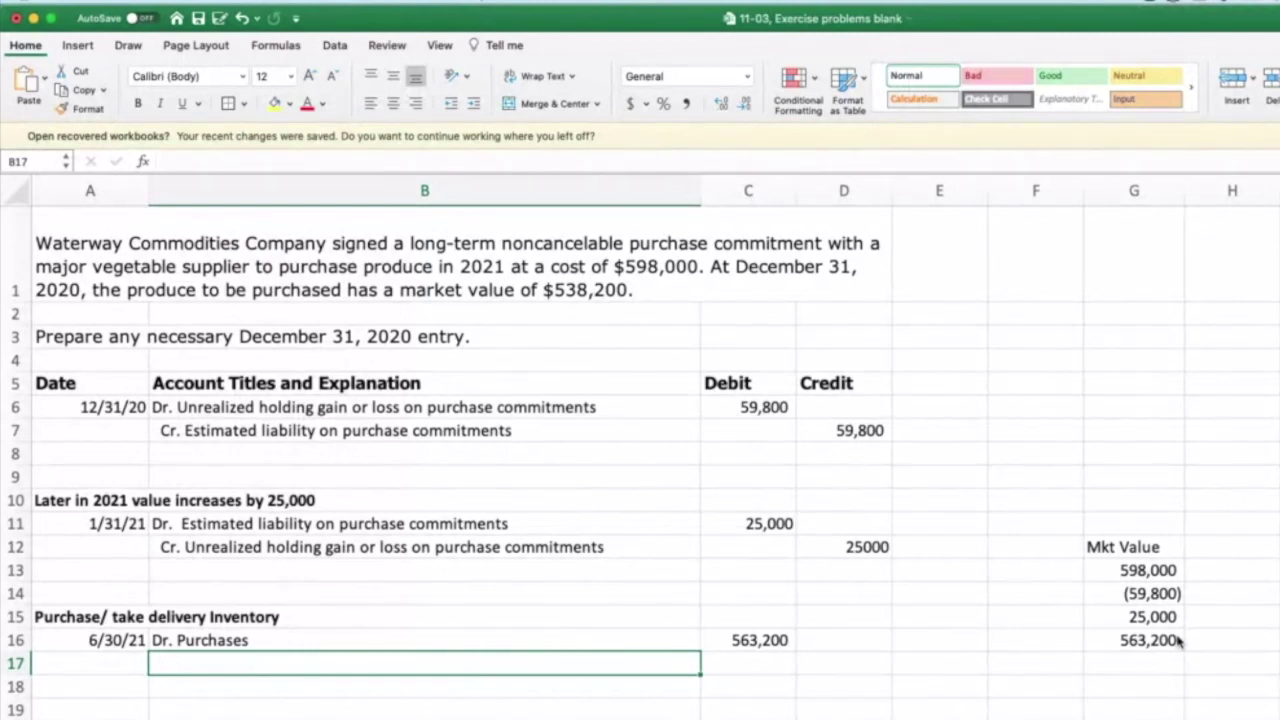
Enter the account title "Dr. Estimated liability on purchase comitements" in B17 as the second debit line.
type("Dr.")
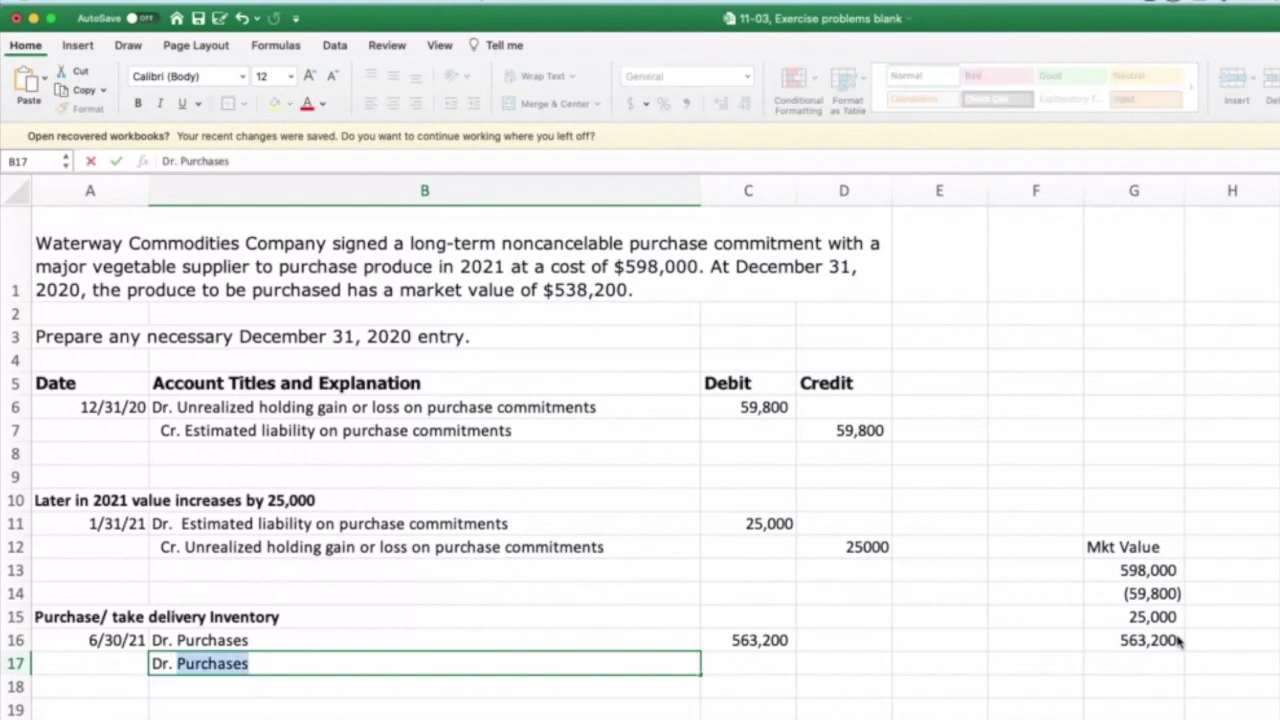
key("BackSpace")
type("E")
key("BackSpace")
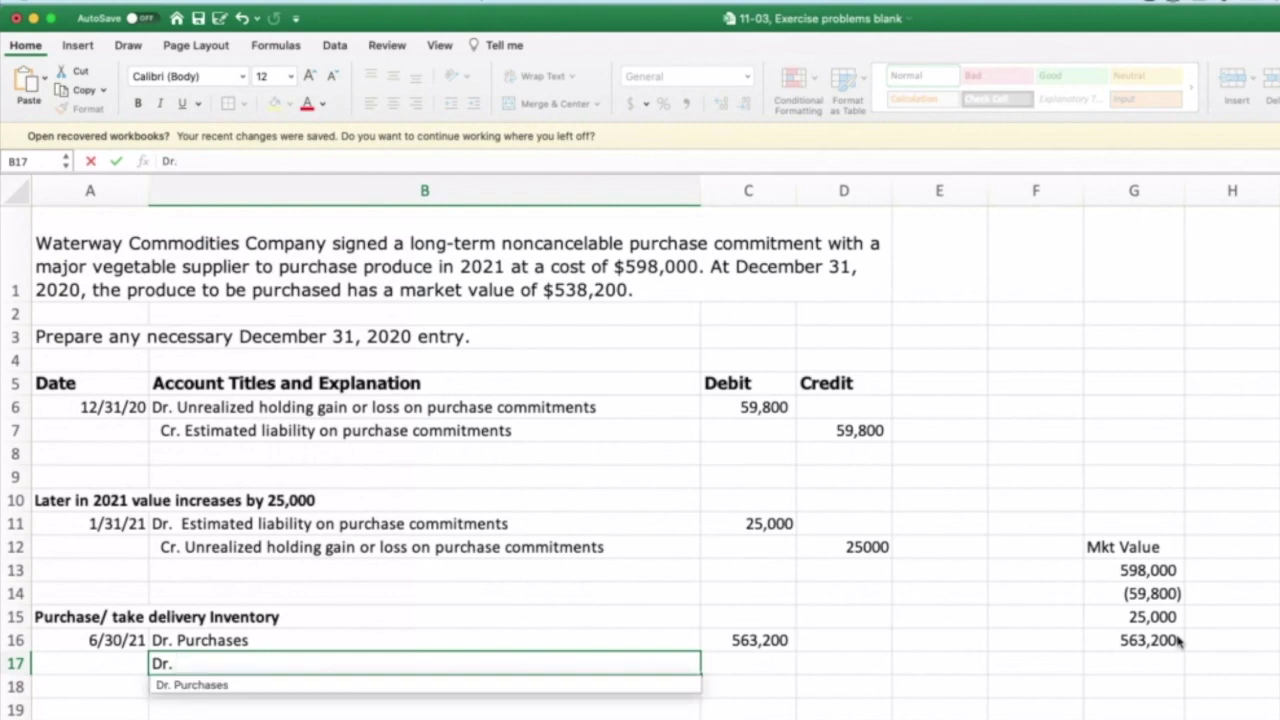
type("Estimated")
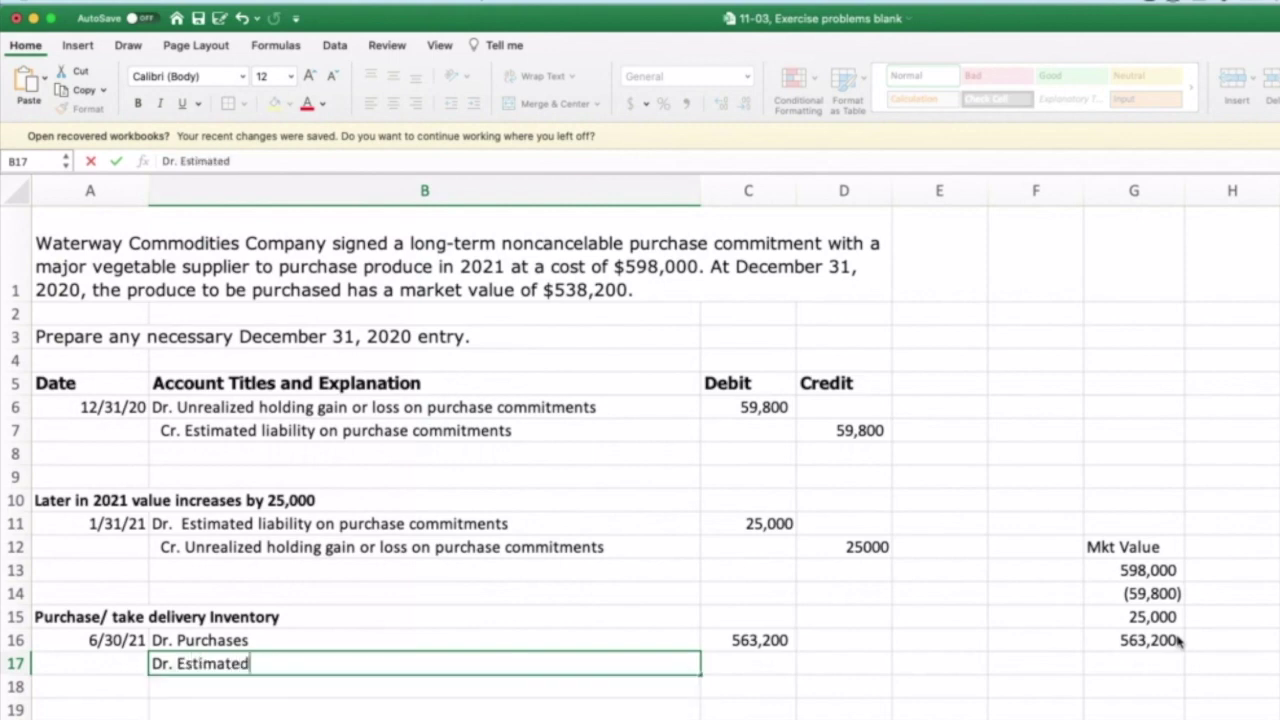
type(" liability on pru")
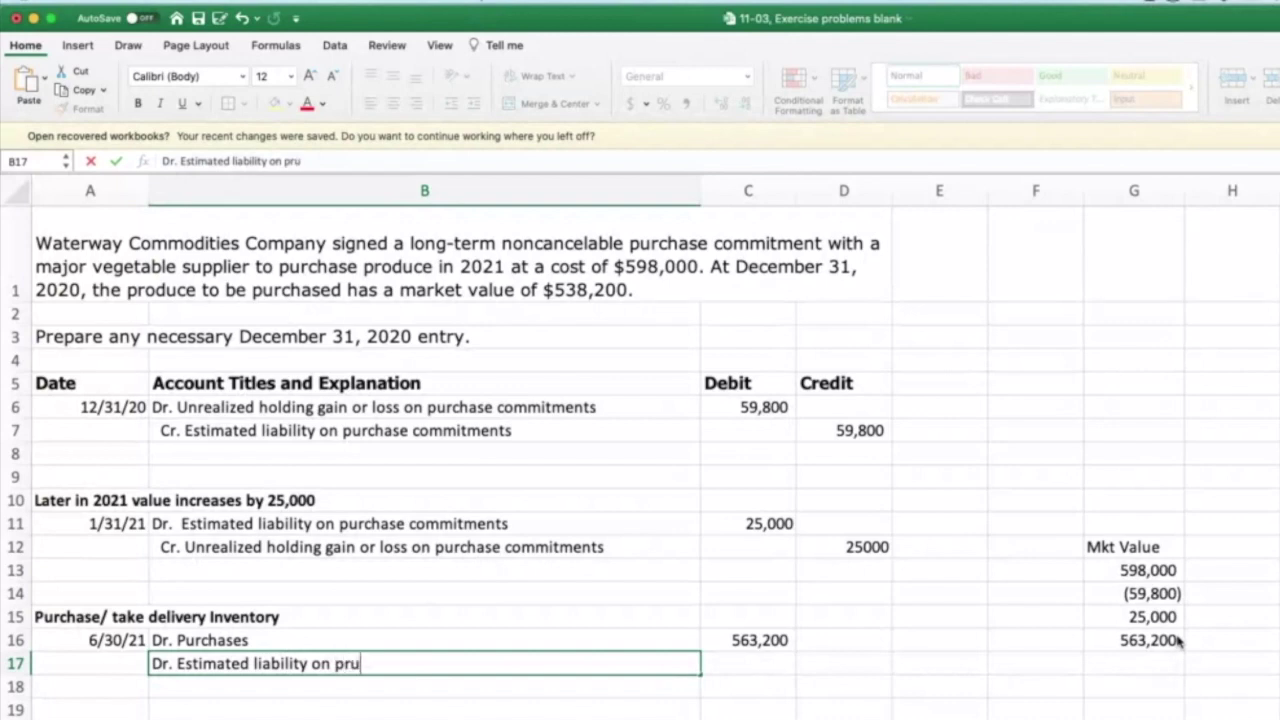
type("chase")
key("BackSpace")
key("BackSpace")
key("BackSpace")
key("BackSpace")
key("BackSpace")
key("BackSpace")
key("BackSpace")
type("urchase comitements")
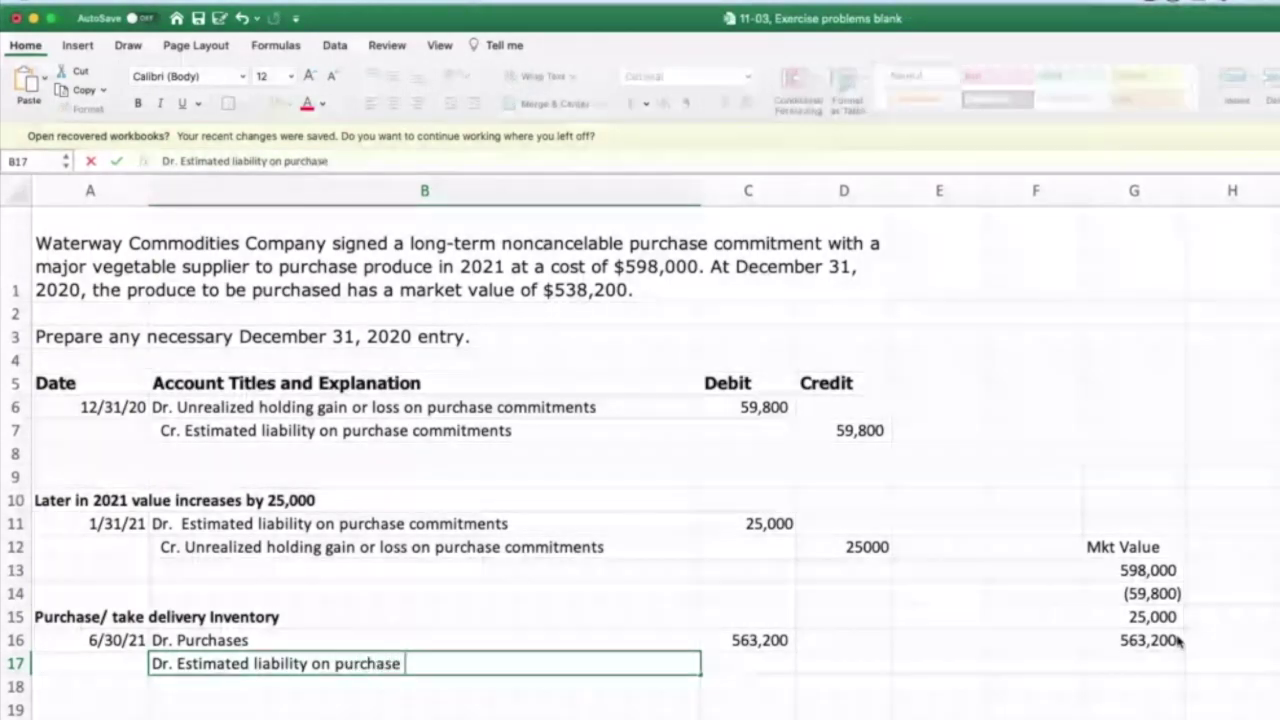
key("Return")
Calculate the remaining estimated liability in C17 as the 12/31/20 credit less the 1/31/21 debit, using =D7-C11.
key("Tab")
key("Up")
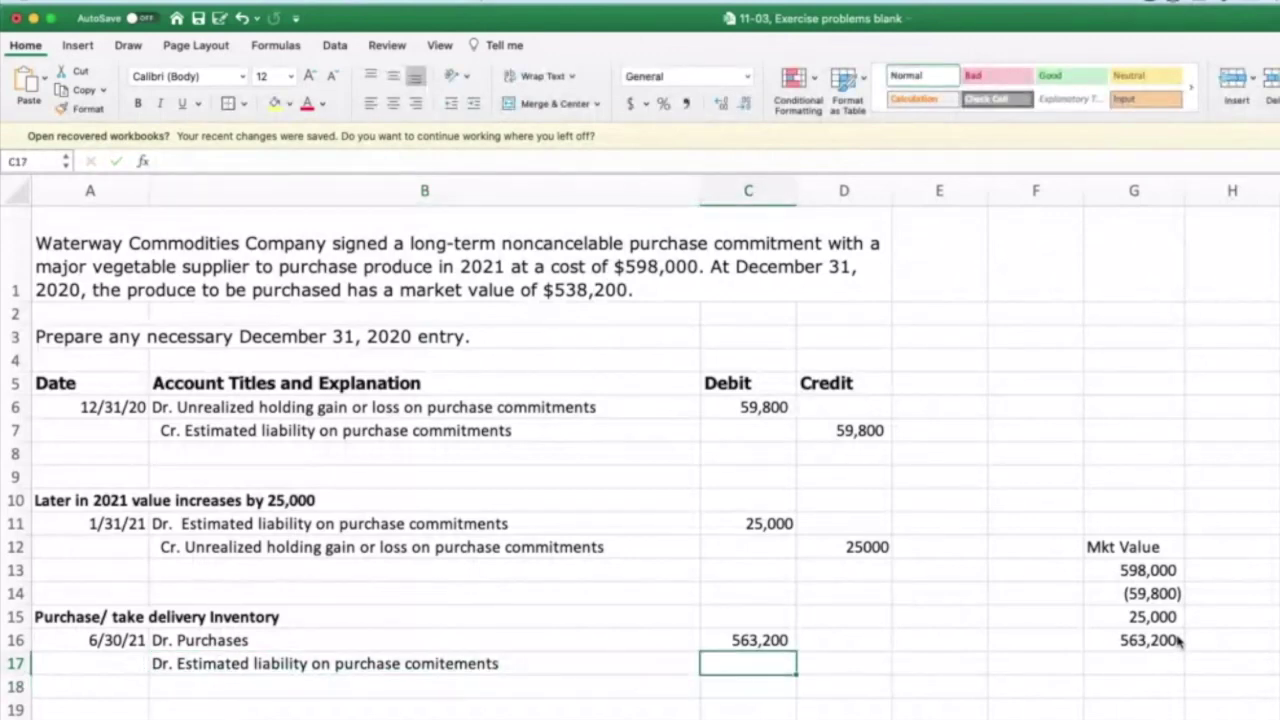
type("=")
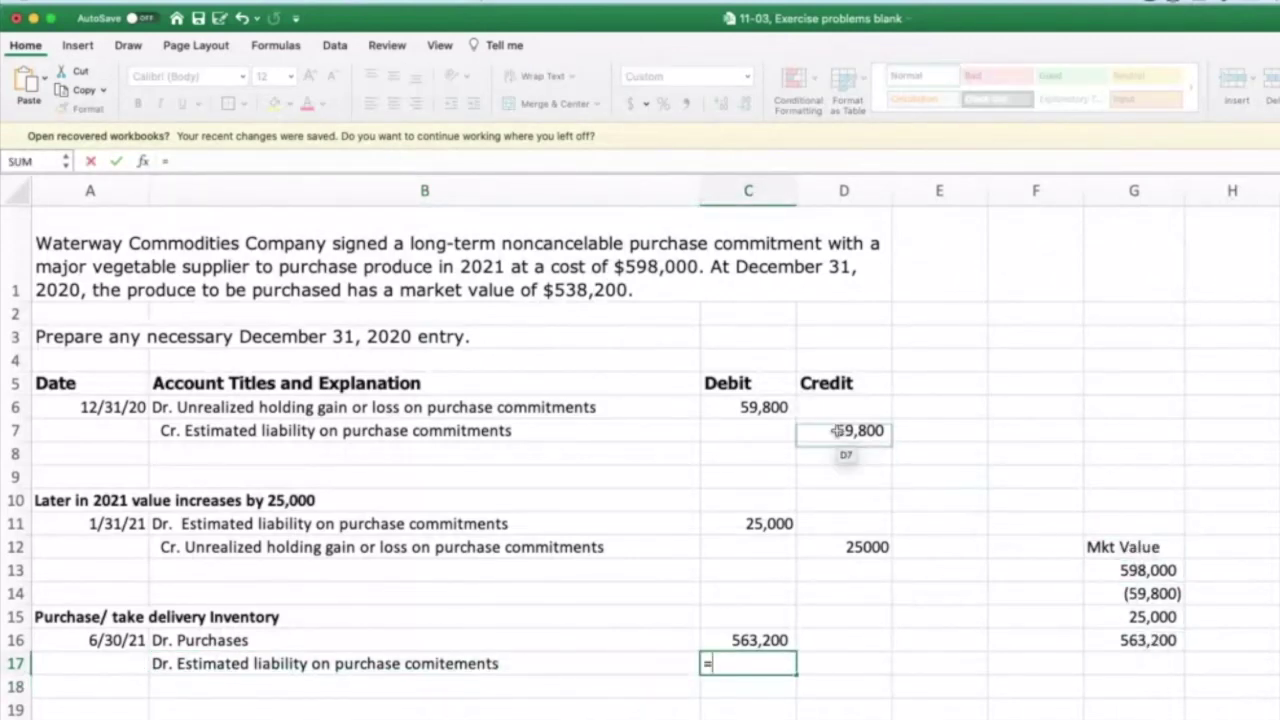
left_click(846, 428)
type("-")
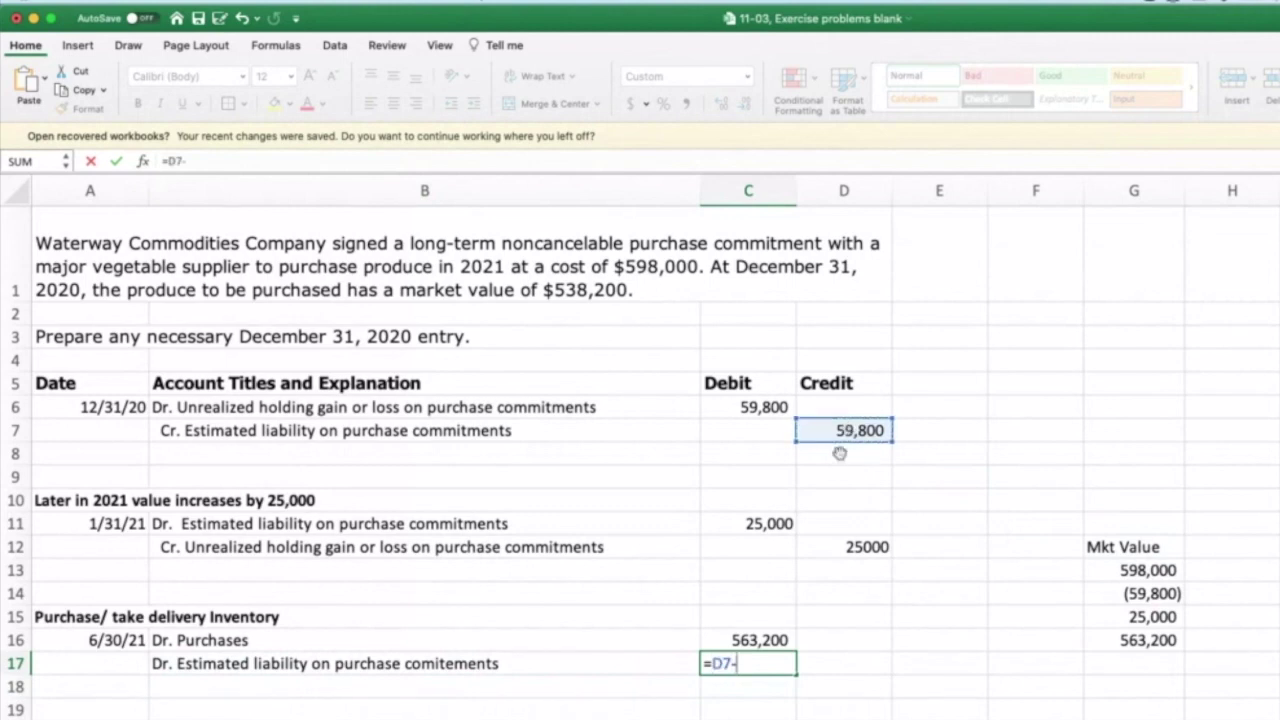
left_click(755, 525)
key("Return")
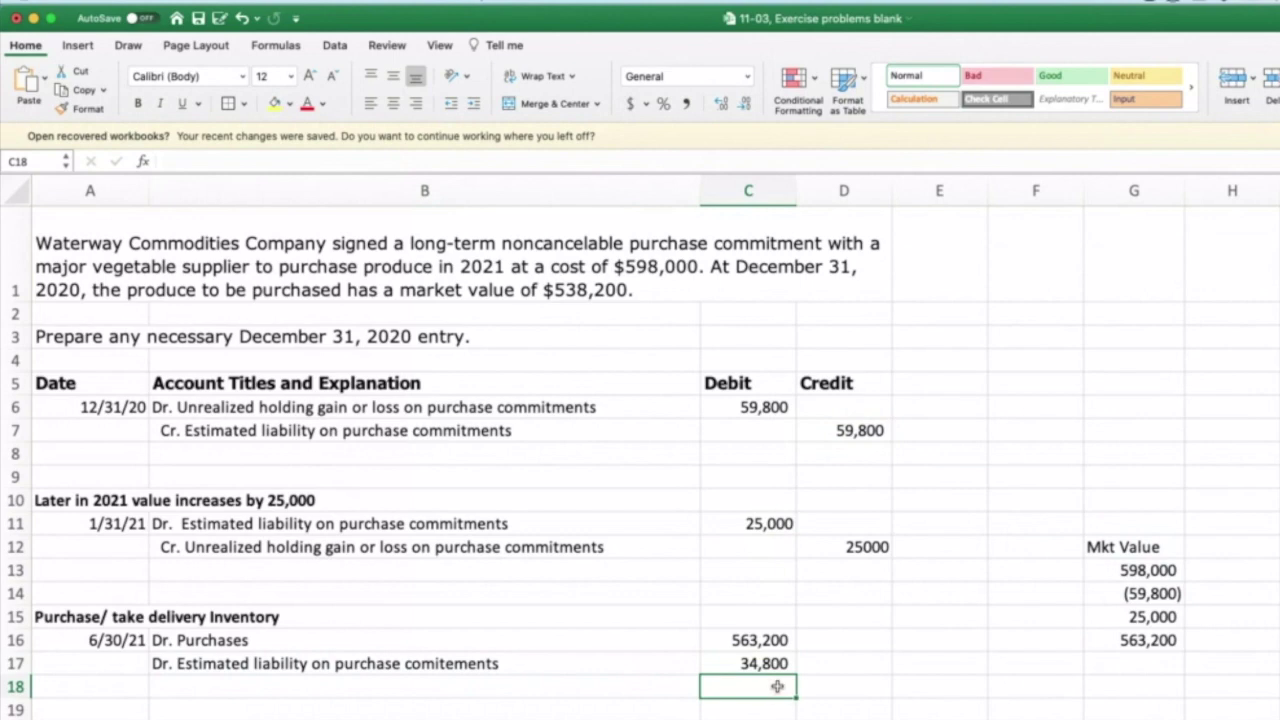
Enter the account title "Cr. Accounts payable" in B18 as the credit line of the 6/30/21 entry.
scroll(357, 686, "down", 1)
left_click(176, 680)
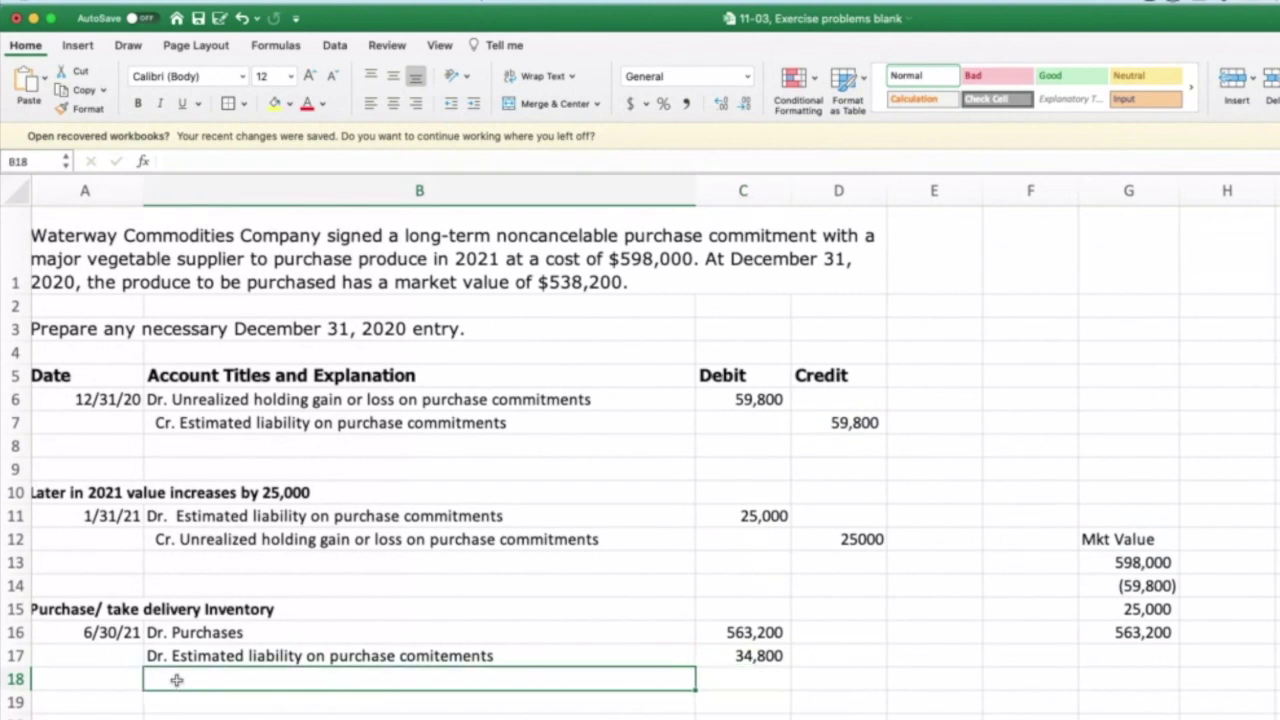
type("Cr")
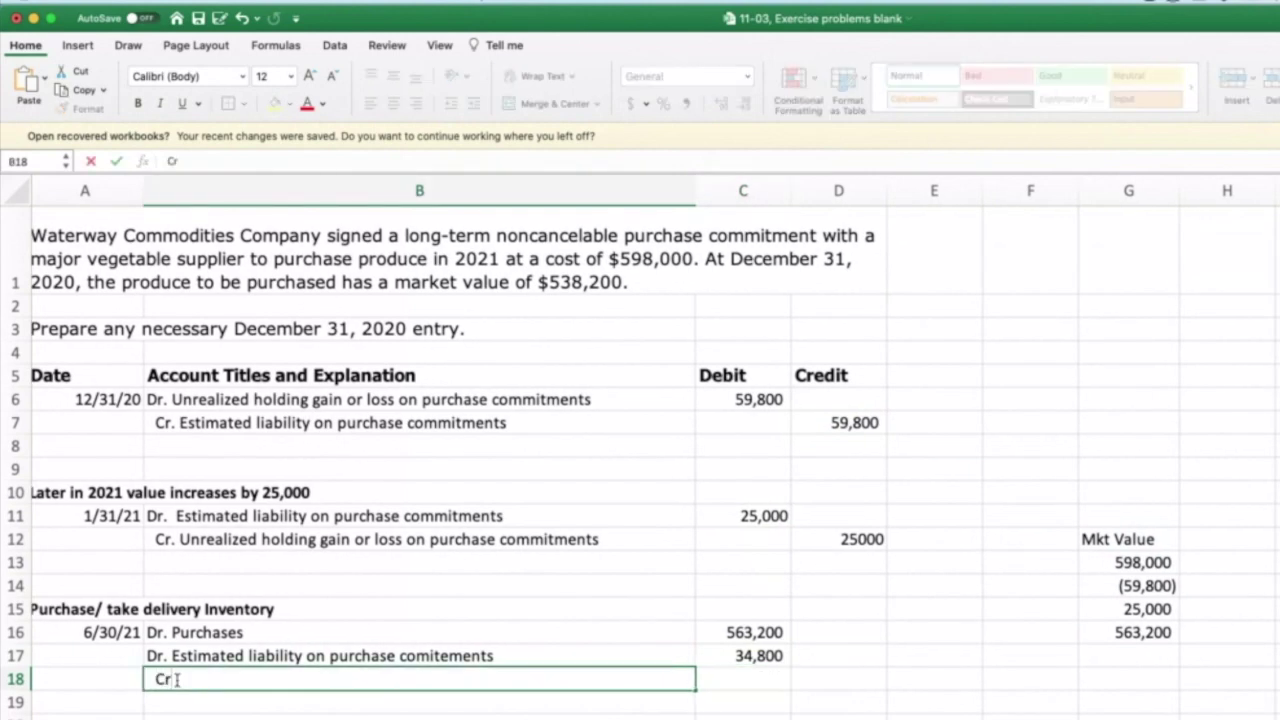
type(". Accounts")
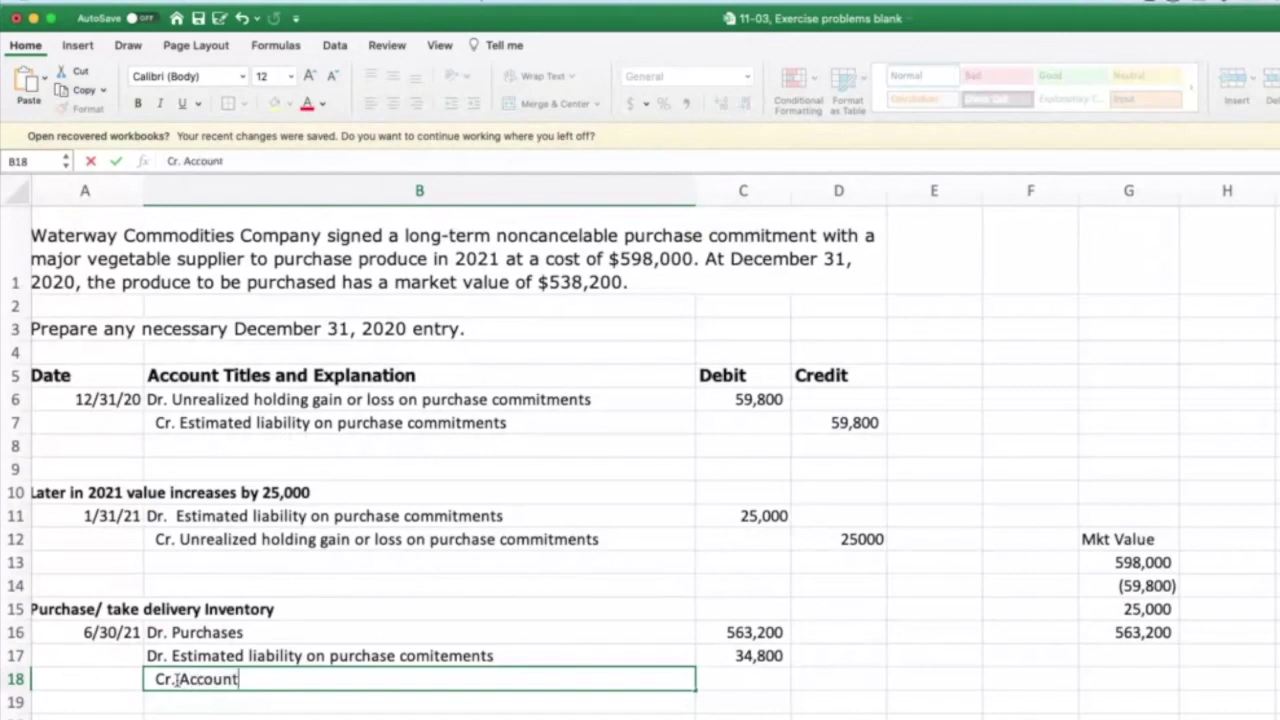
key("BackSpace")
type("s payable")
key("Tab")
key("Tab")
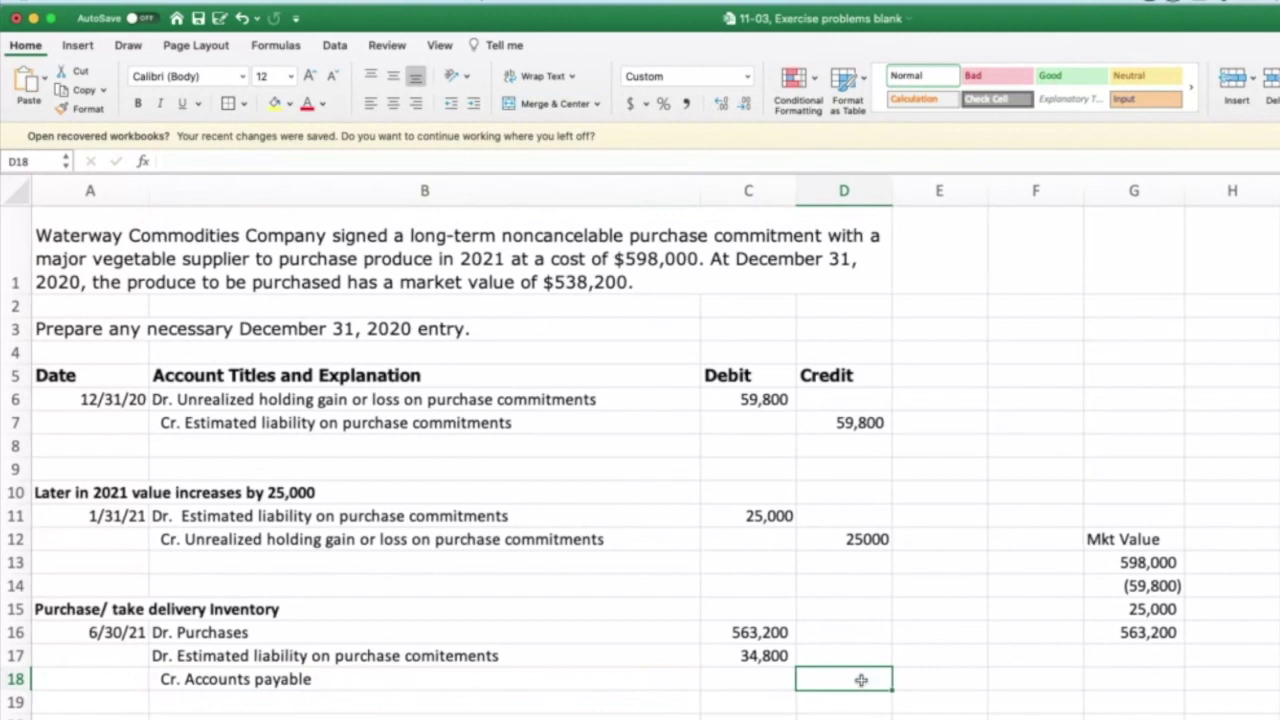
type("=")
left_click(759, 632)
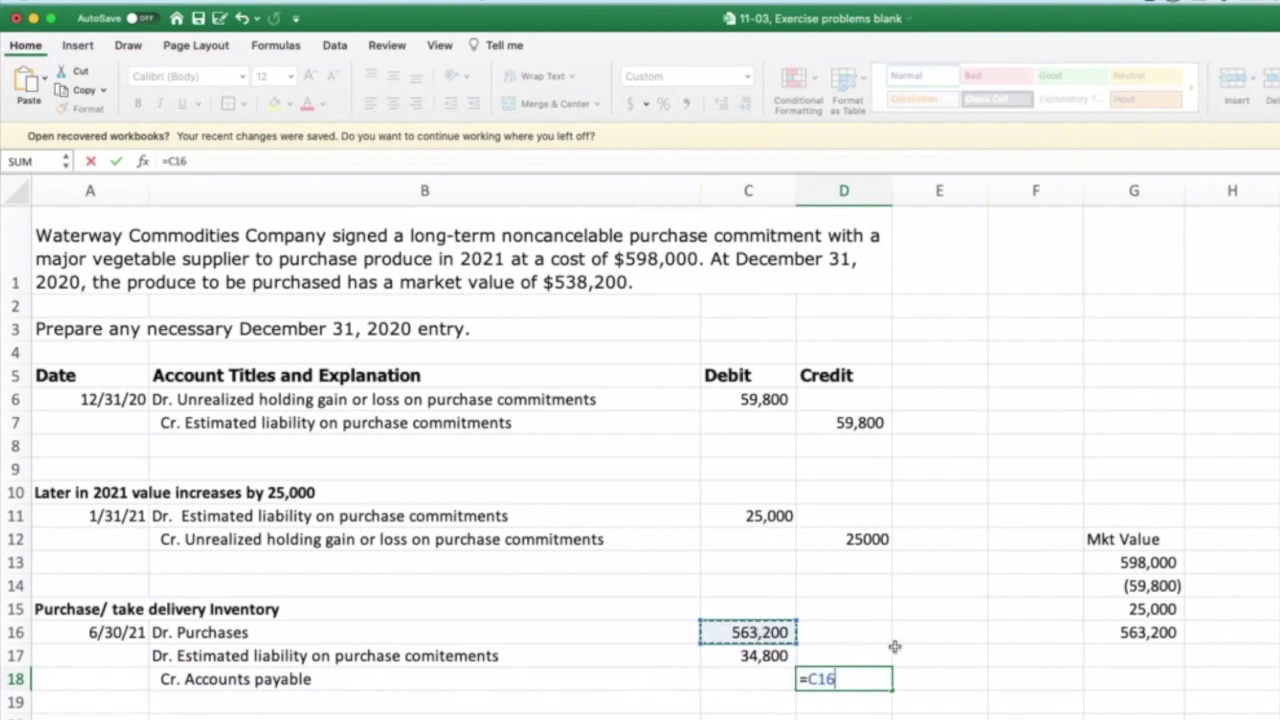
key("BackSpace")
key("BackSpace")
key("BackSpace")
key("Escape")
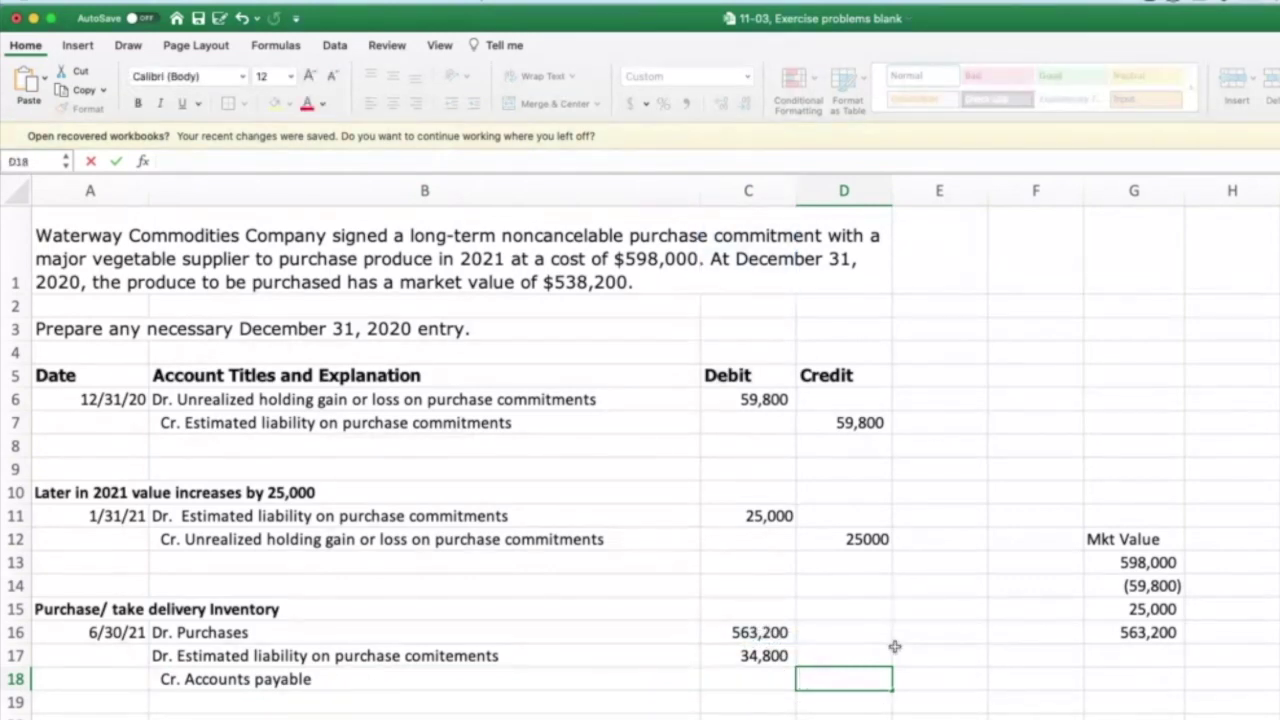
Enter 598000 as the accounts payable credit in D18 and check it against the two debits in C16:C17.
type("598000")
key("Return")
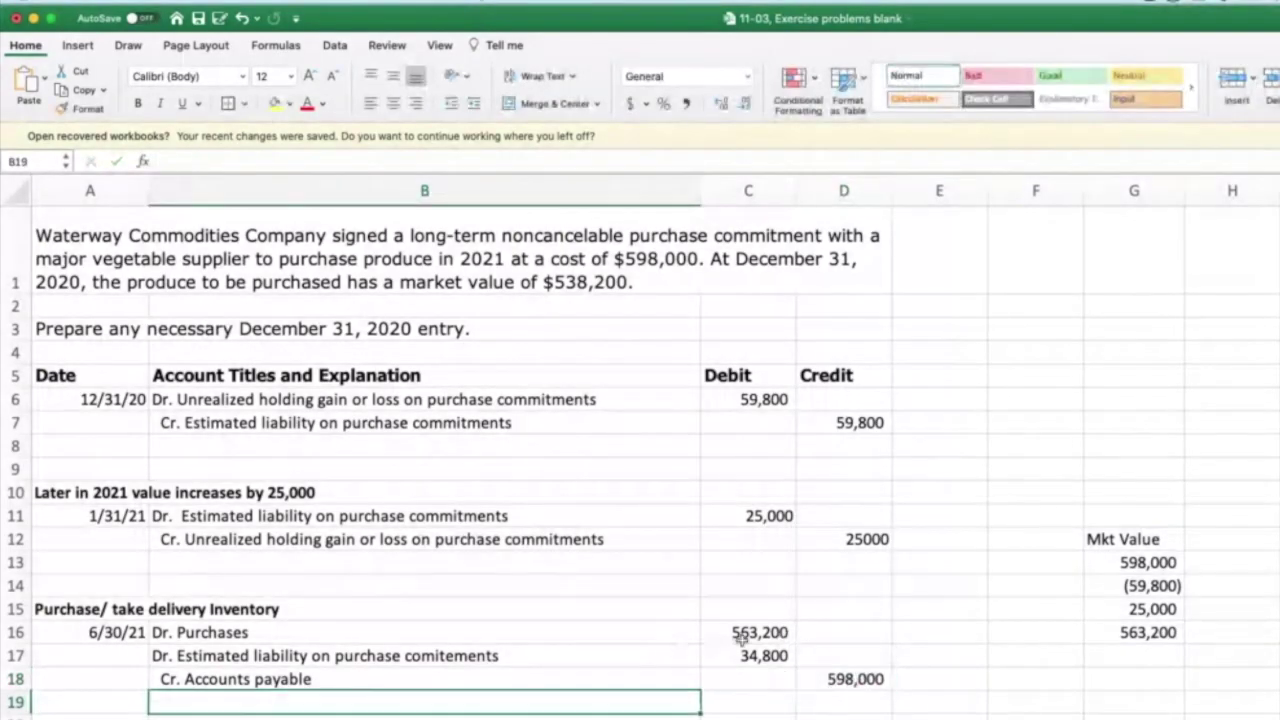
left_click_drag(740, 634, 742, 655)
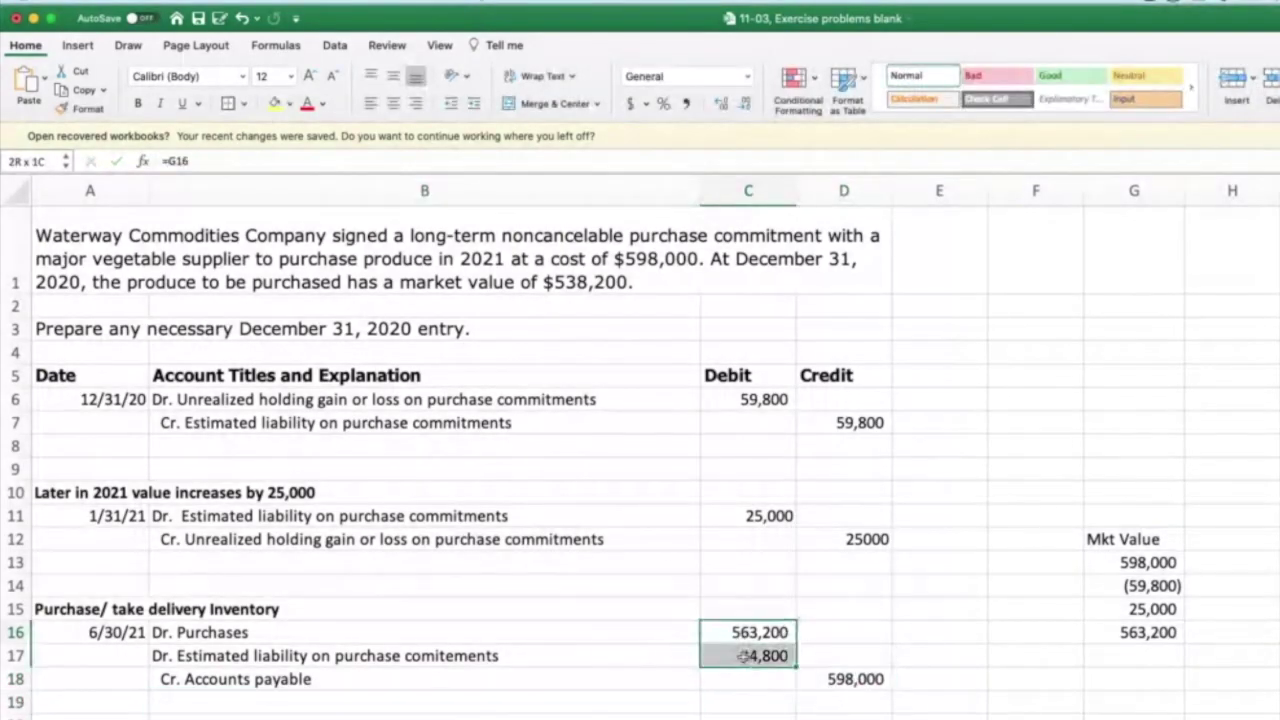
left_click(855, 684)
left_click(925, 619)
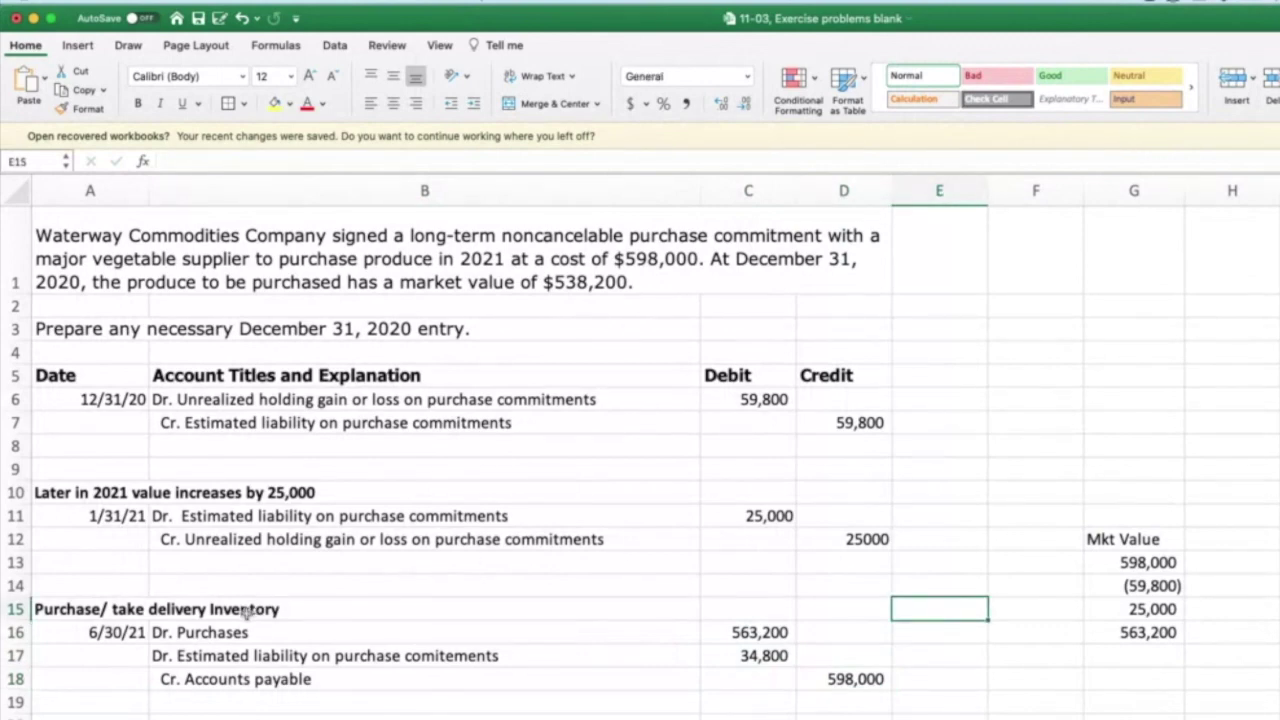
Review the 12/31/20 loss entry and the 1/31/21 recovery entry against the 6/30/21 purchase entry in rows 16 to 18.
left_click(790, 631)
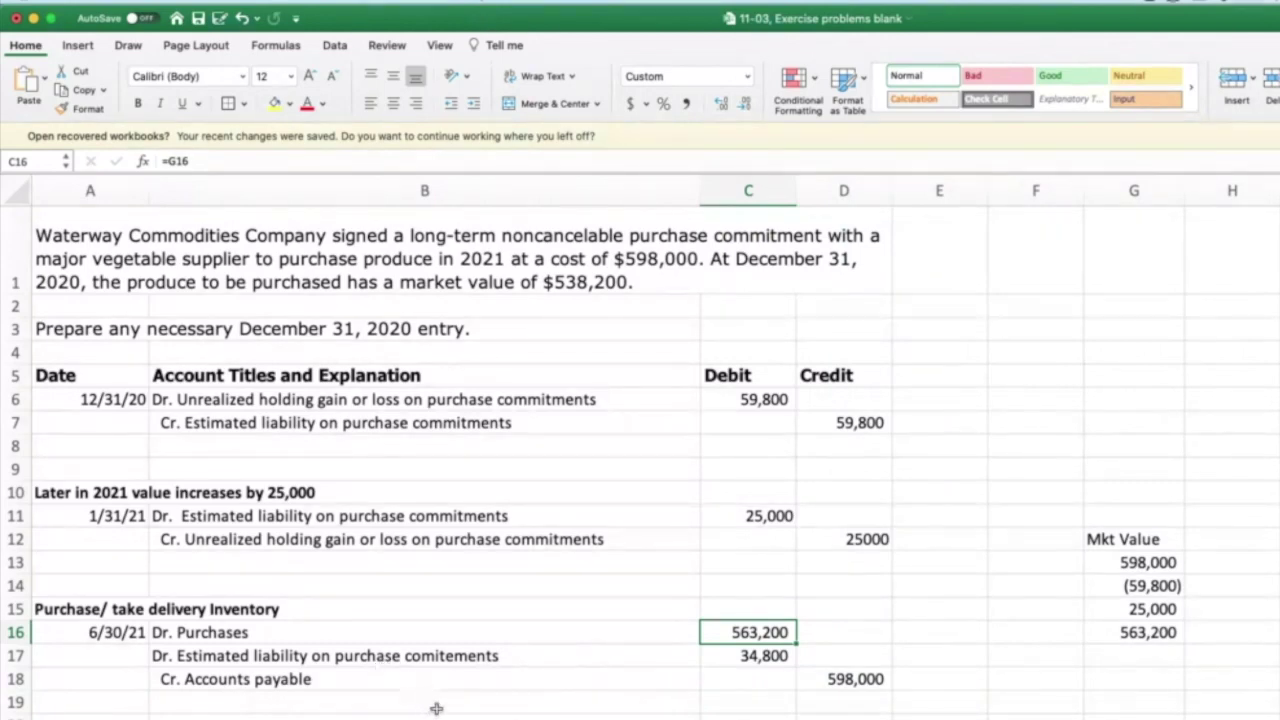
scroll(731, 683, "up", 1)
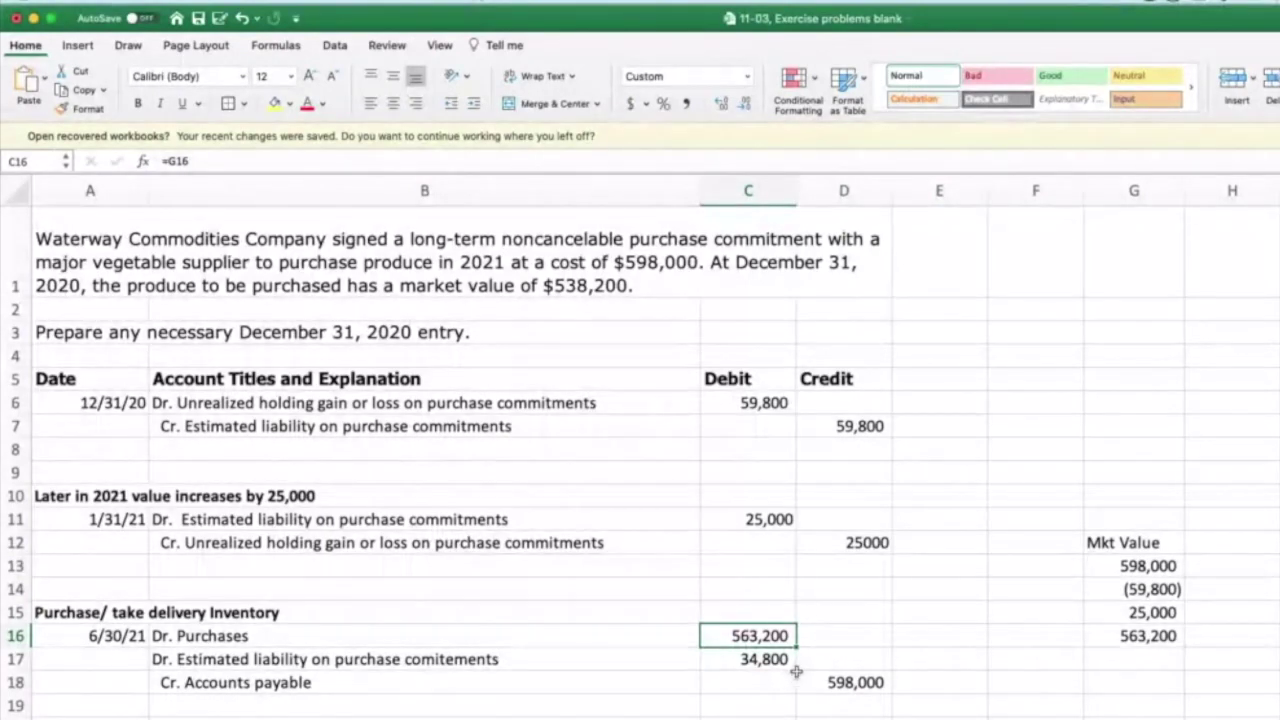
left_click(843, 638)
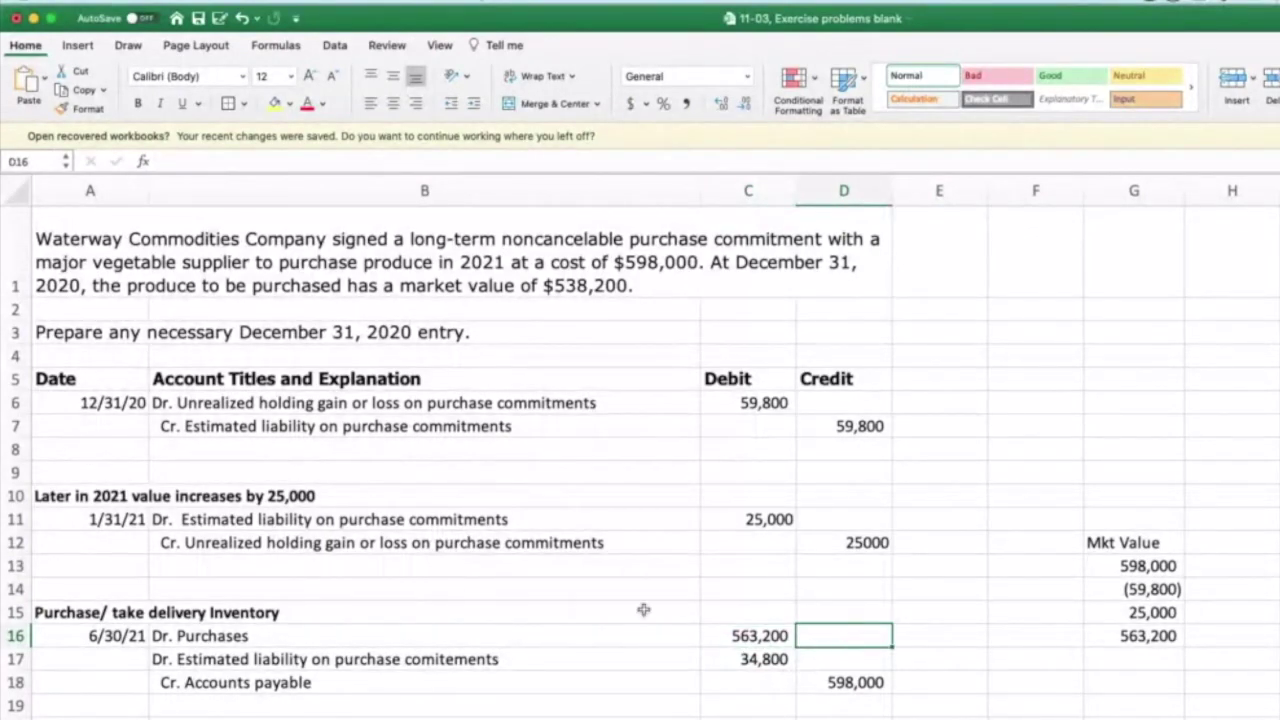
left_click_drag(58, 408, 857, 578)
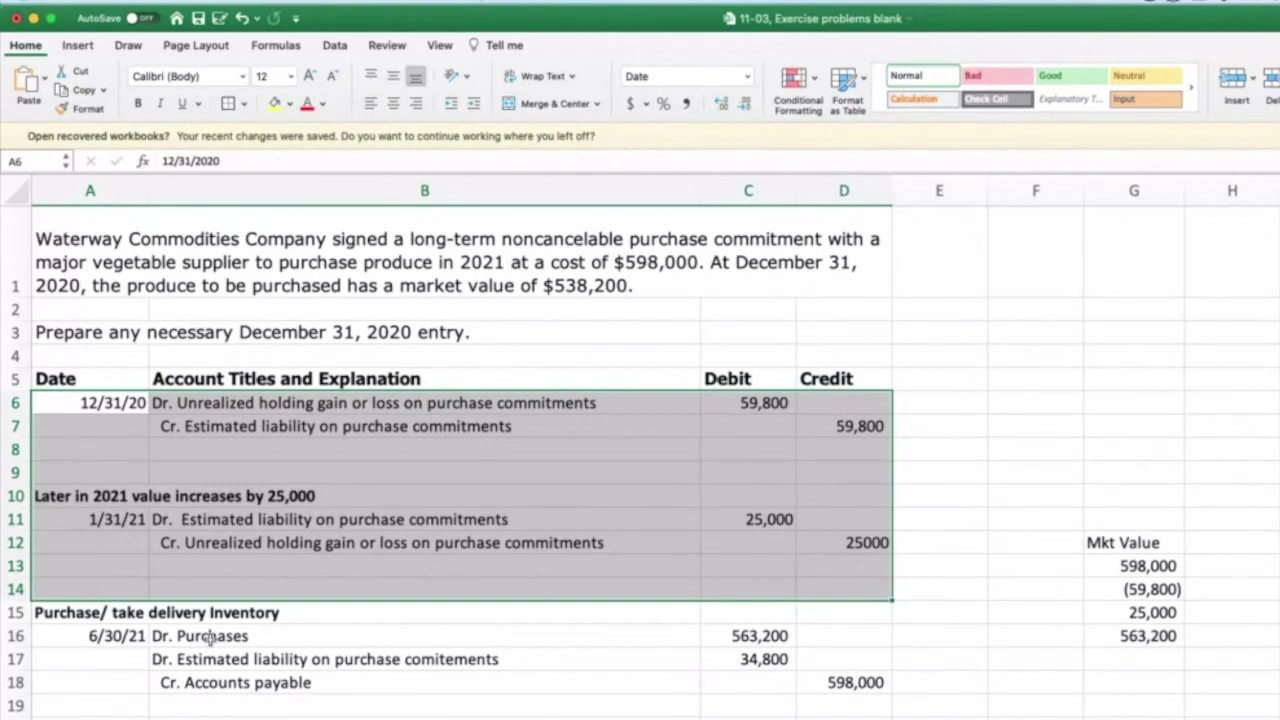
left_click(101, 637)
mouse_move(101, 637)
left_mouse_down()
mouse_move(500, 640)
mouse_move(855, 683)
left_mouse_up()
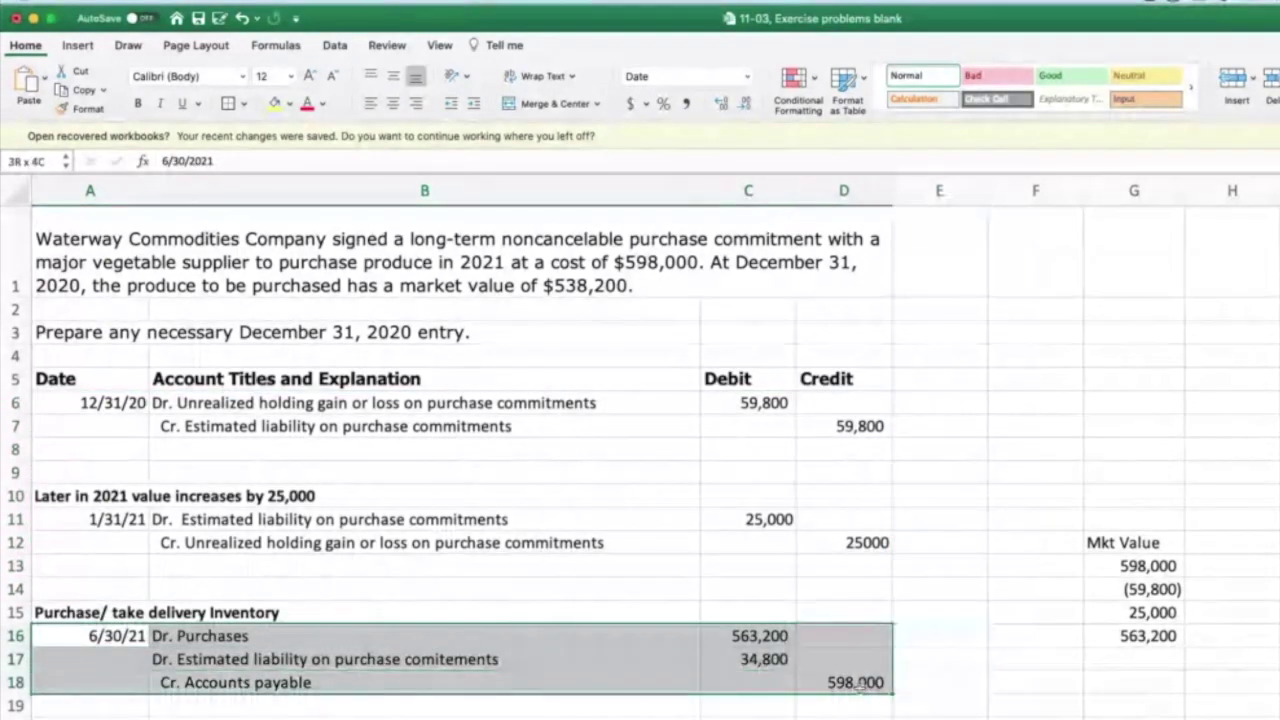
left_click_drag(70, 403, 845, 426)
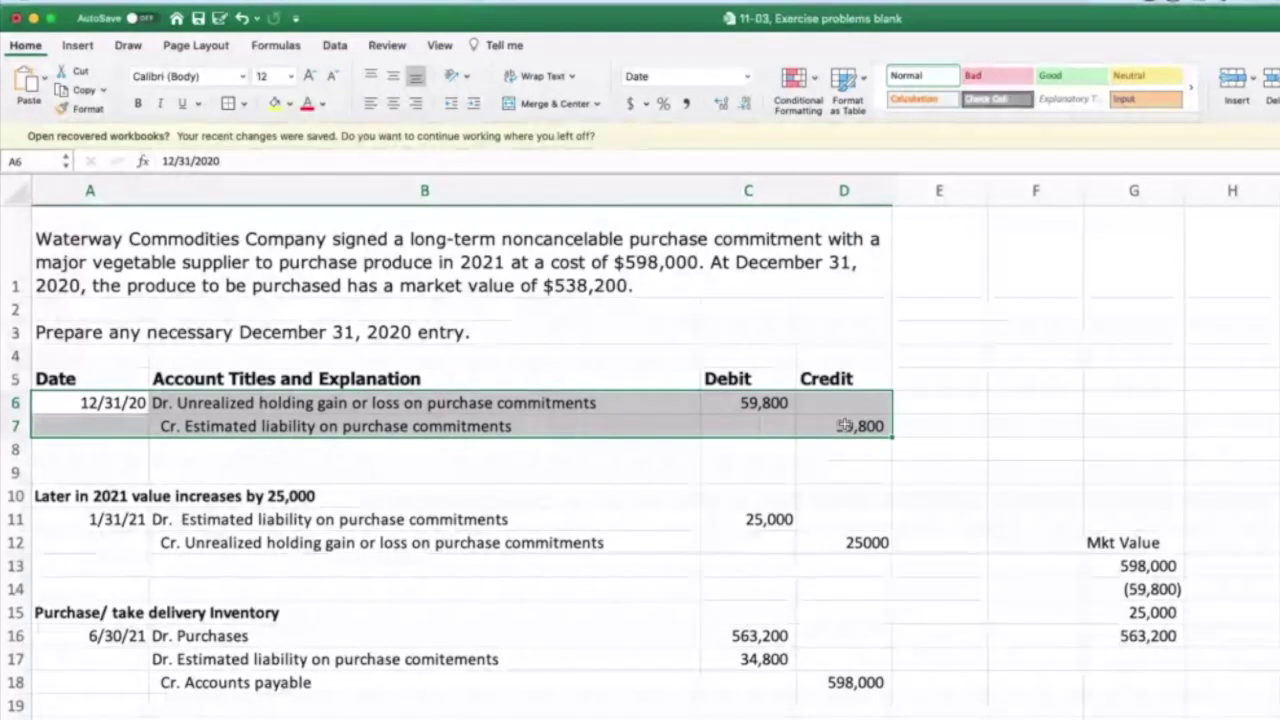
left_click_drag(94, 644, 834, 683)
left_click(998, 702)
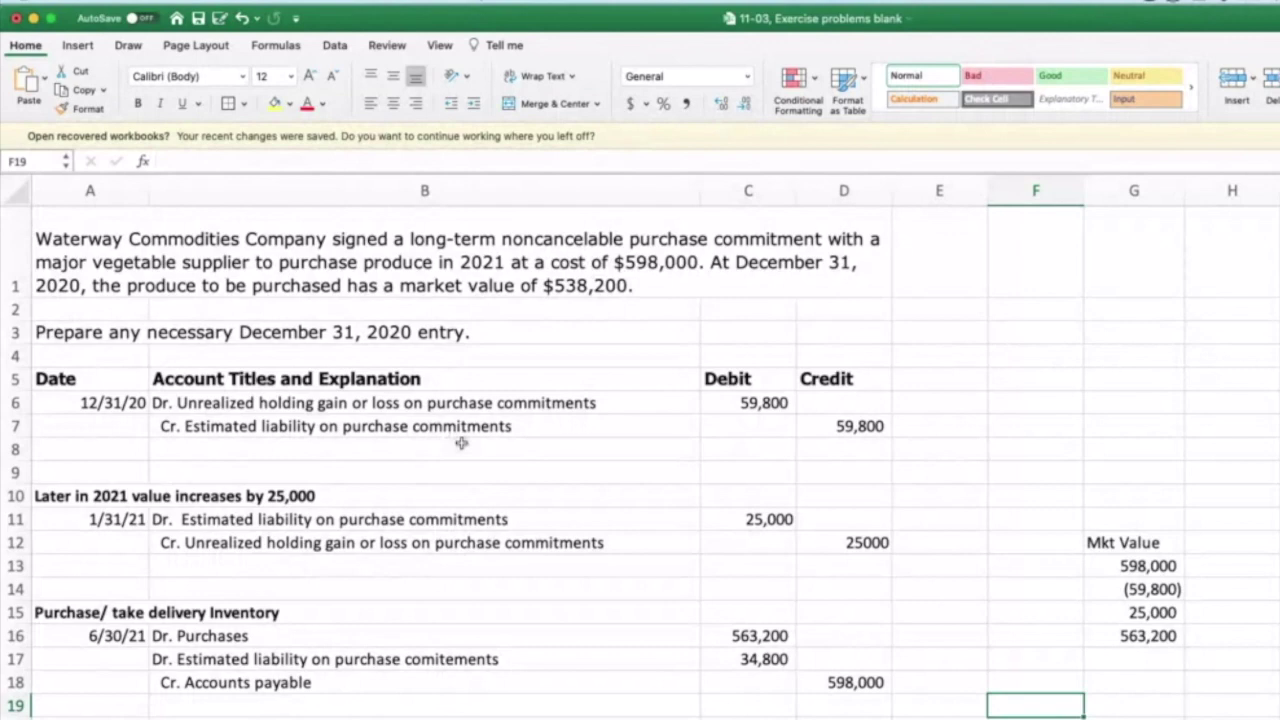
left_click_drag(120, 636, 827, 692)
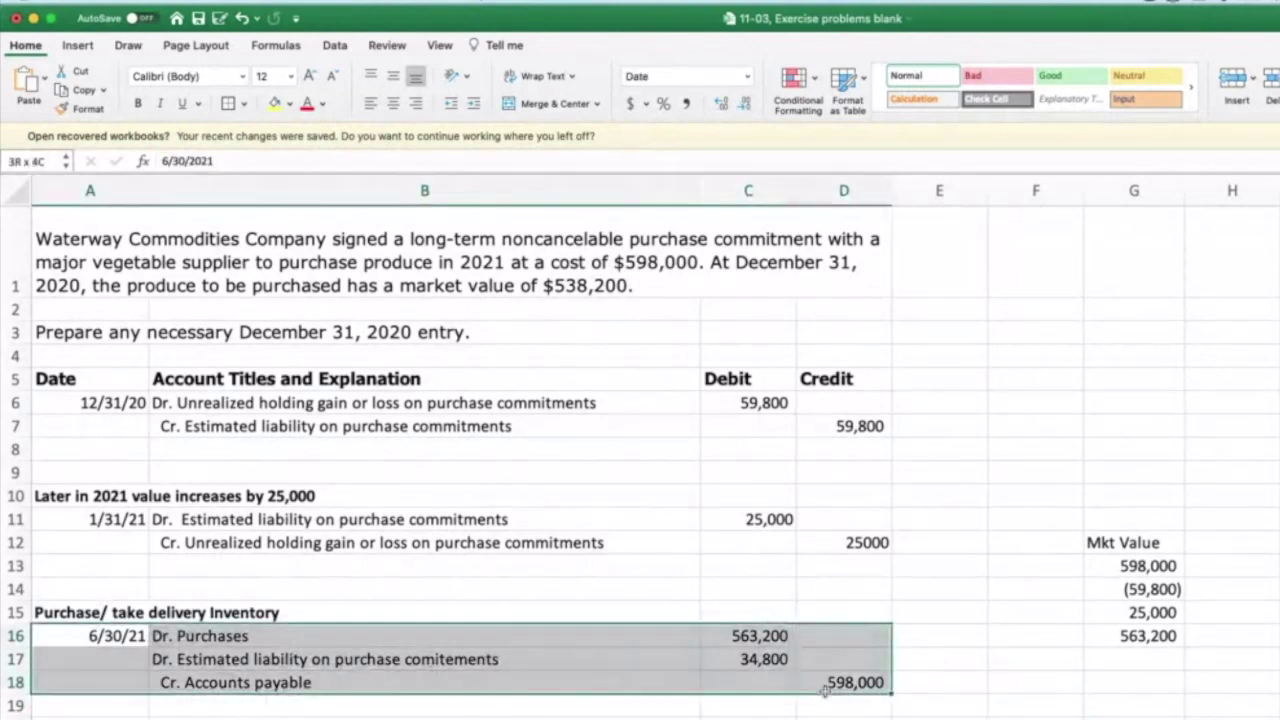
left_click(995, 707)
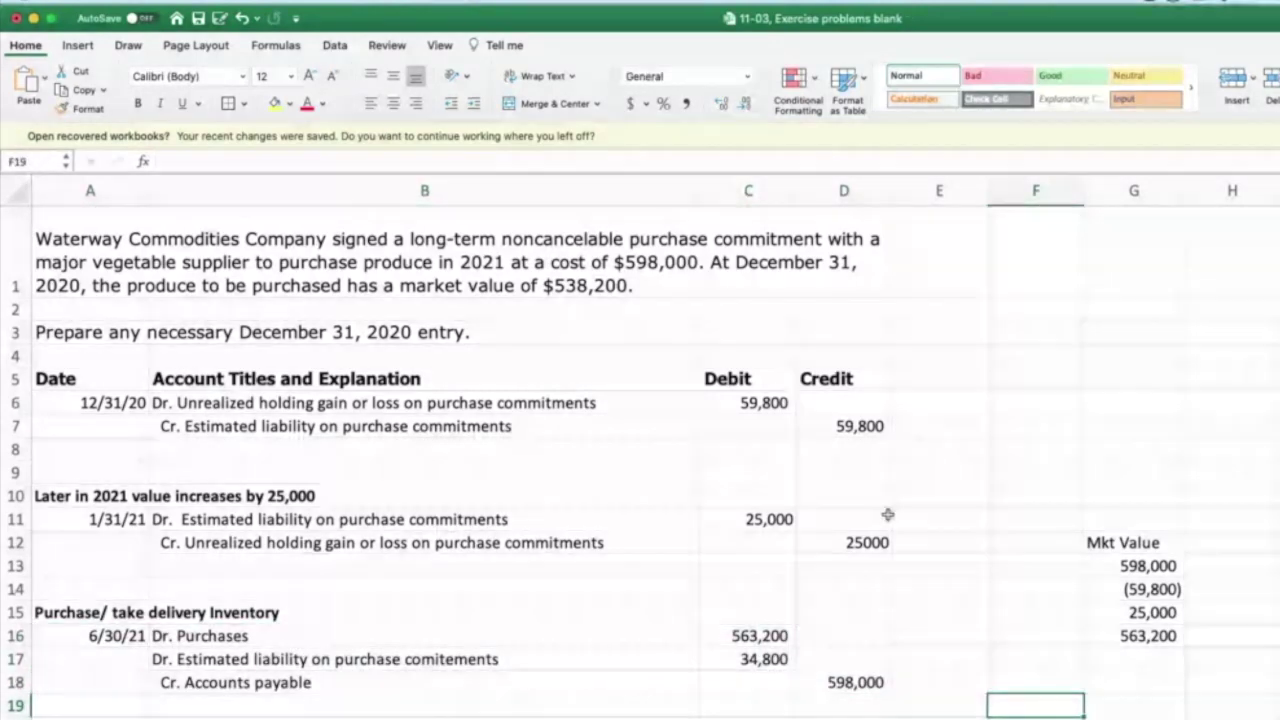